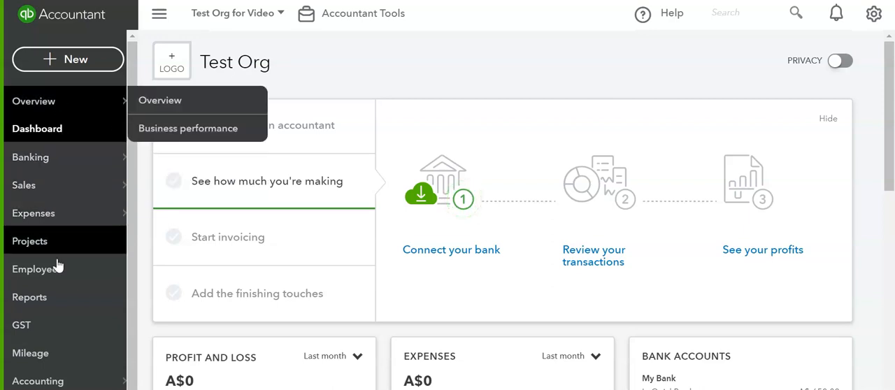
- Open the Chart of Accounts and examine the listed accounts with their types, detail types and balances
{"action": "left_click", "coordinate": [43, 381]}
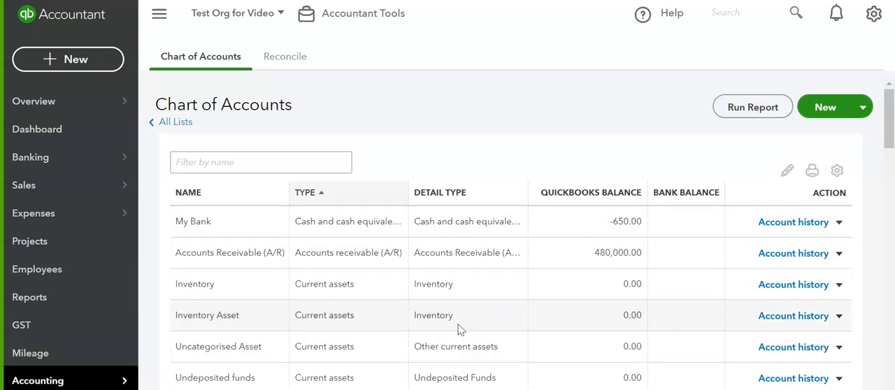
{"action": "scroll", "coordinate": [447, 293], "scroll_direction": "down", "scroll_amount": 5}
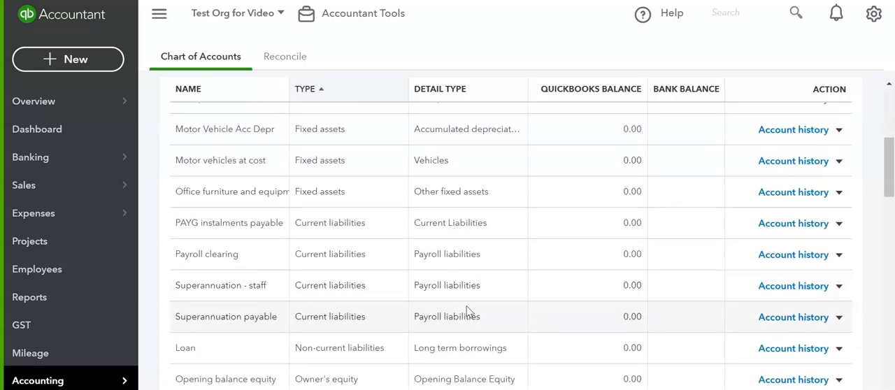
{"action": "scroll", "coordinate": [467, 311], "scroll_direction": "up", "scroll_amount": 5}
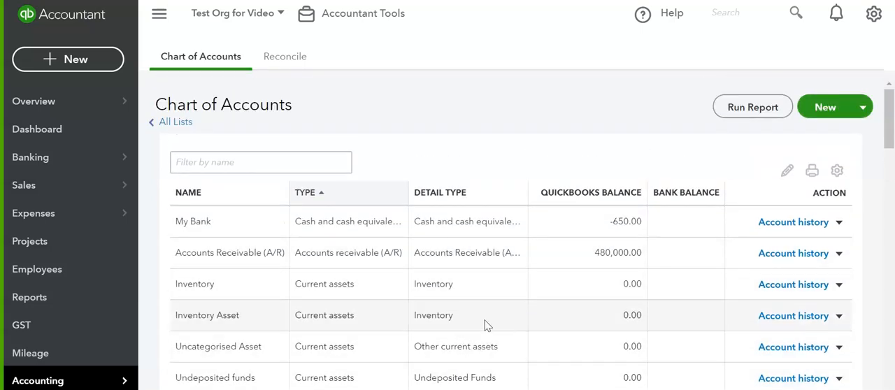
{"action": "scroll", "coordinate": [481, 324], "scroll_direction": "down", "scroll_amount": 2}
{"action": "scroll", "coordinate": [455, 266], "scroll_direction": "up", "scroll_amount": 2}
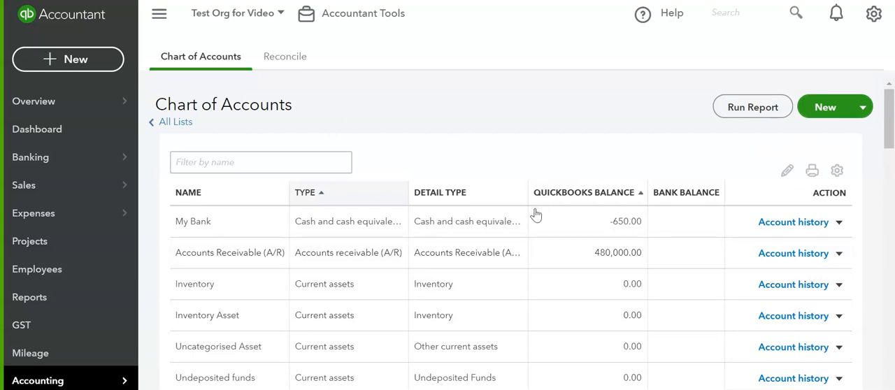
{"action": "scroll", "coordinate": [535, 216], "scroll_direction": "down", "scroll_amount": 1}
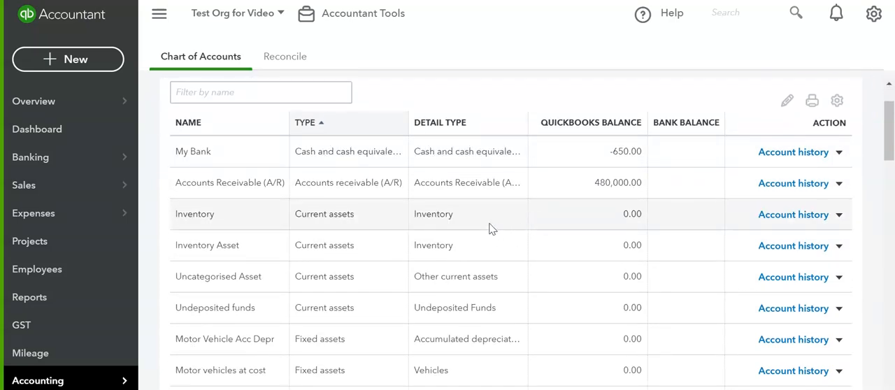
{"action": "scroll", "coordinate": [492, 228], "scroll_direction": "down", "scroll_amount": 5}
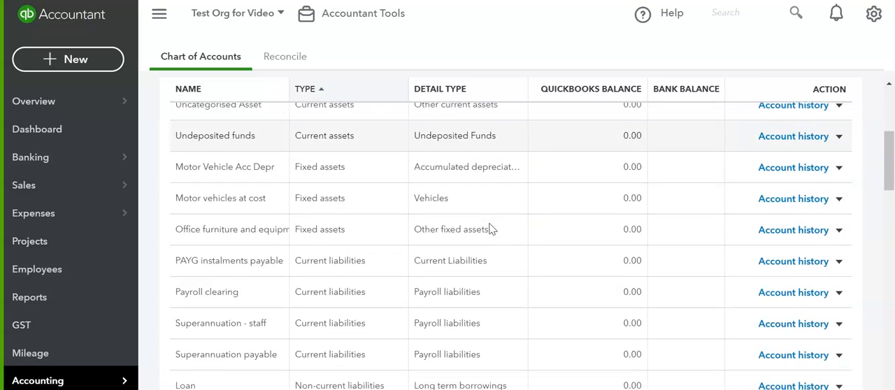
{"action": "scroll", "coordinate": [491, 228], "scroll_direction": "down", "scroll_amount": 3}
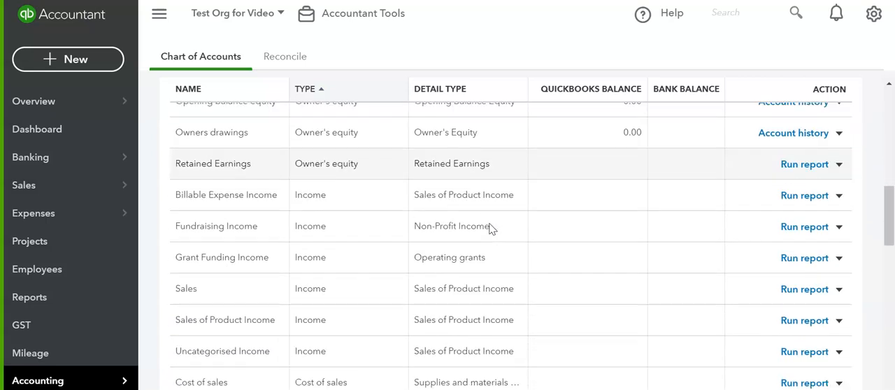
{"action": "scroll", "coordinate": [489, 225], "scroll_direction": "up", "scroll_amount": 10}
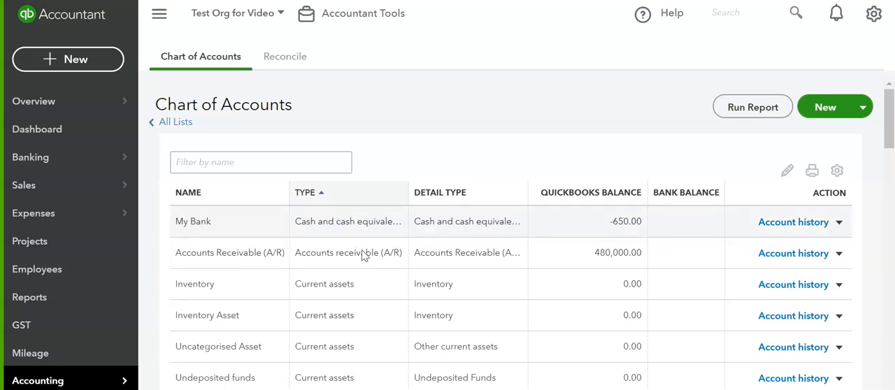
{"action": "scroll", "coordinate": [457, 280], "scroll_direction": "down", "scroll_amount": 3}
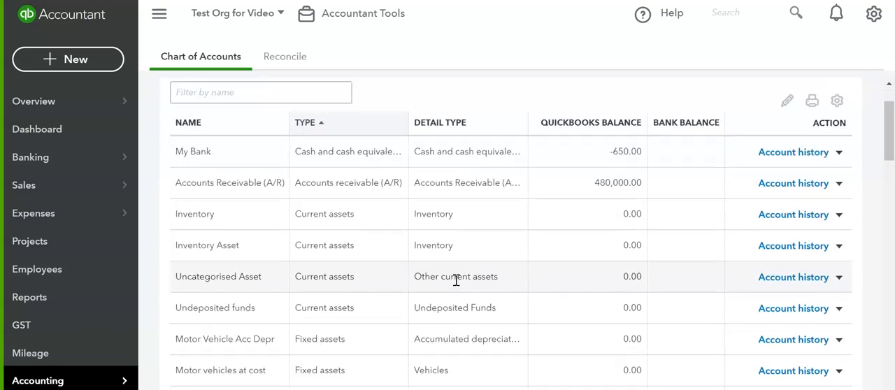
{"action": "scroll", "coordinate": [378, 267], "scroll_direction": "down", "scroll_amount": 1}
{"action": "scroll", "coordinate": [334, 259], "scroll_direction": "up", "scroll_amount": 1}
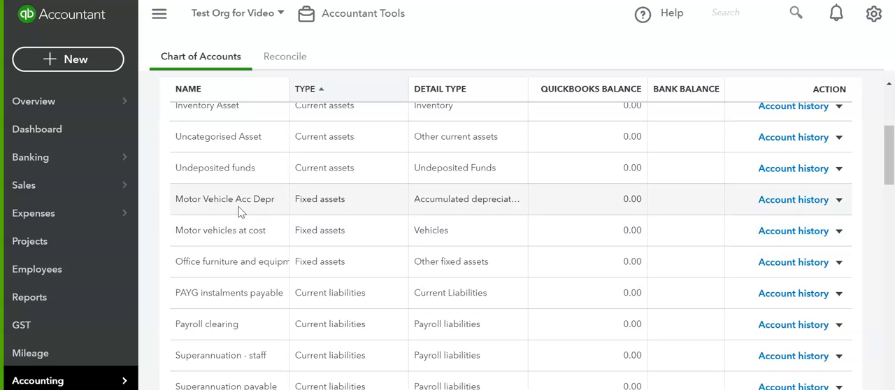
{"action": "scroll", "coordinate": [443, 200], "scroll_direction": "up", "scroll_amount": 3}
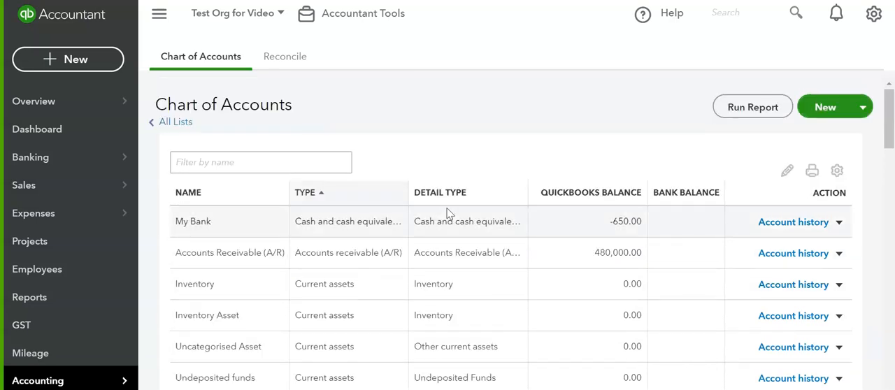
- Examine how the accounts are grouped by type, from assets and liabilities through equity, income, cost of sales and expenses
{"action": "scroll", "coordinate": [336, 253], "scroll_direction": "down", "scroll_amount": 2}
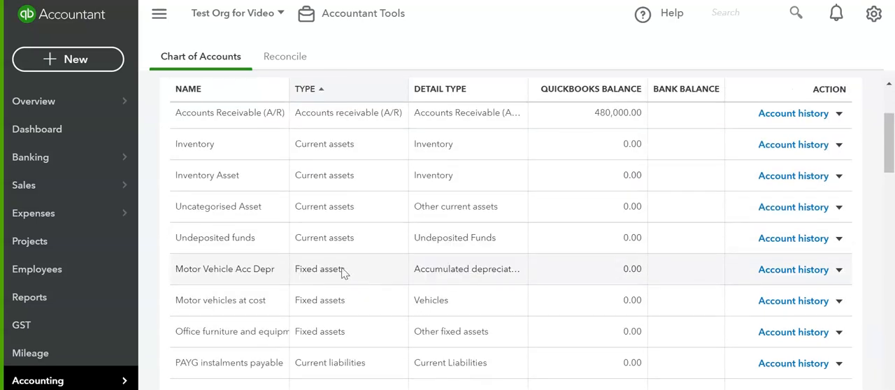
{"action": "scroll", "coordinate": [342, 259], "scroll_direction": "down", "scroll_amount": 1}
{"action": "scroll", "coordinate": [352, 251], "scroll_direction": "down", "scroll_amount": 8}
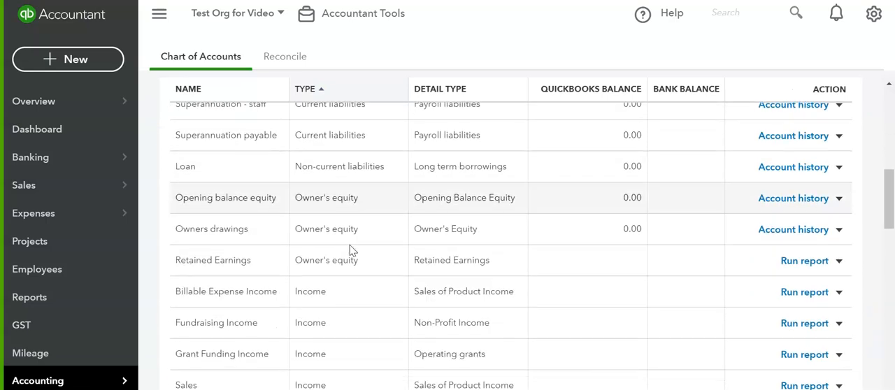
{"action": "scroll", "coordinate": [352, 251], "scroll_direction": "down", "scroll_amount": 8}
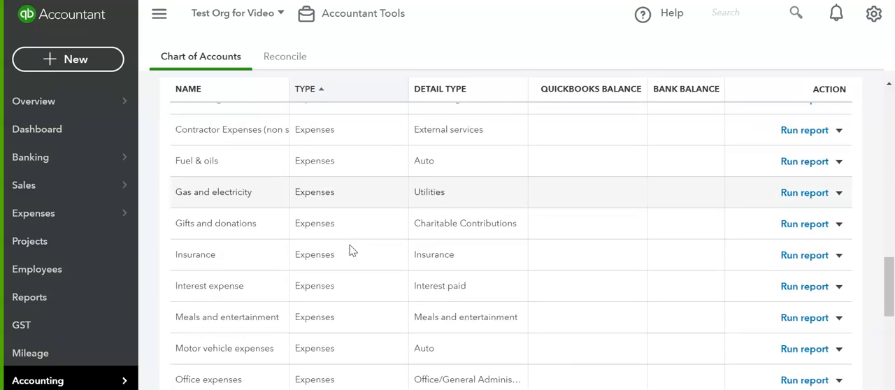
{"action": "scroll", "coordinate": [351, 248], "scroll_direction": "up", "scroll_amount": 10}
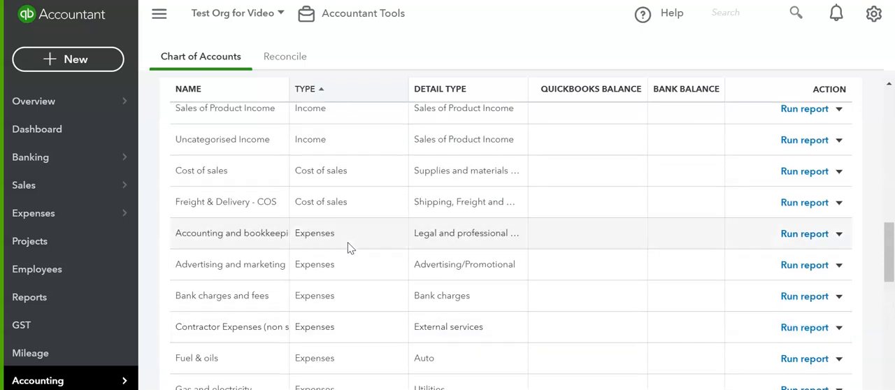
{"action": "scroll", "coordinate": [349, 248], "scroll_direction": "up", "scroll_amount": 2}
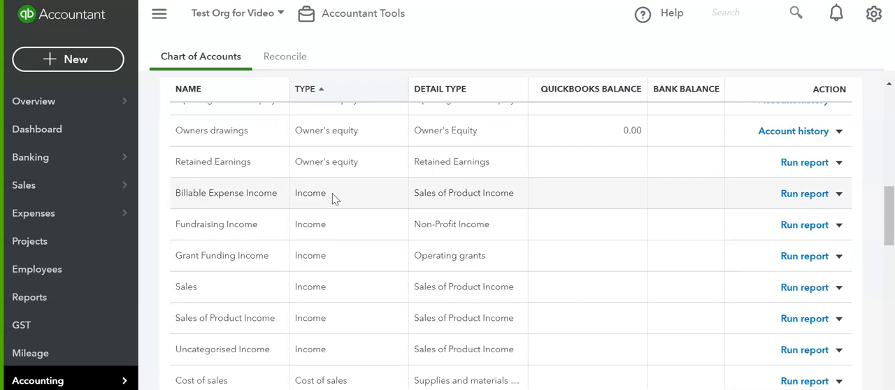
{"action": "scroll", "coordinate": [333, 200], "scroll_direction": "down", "scroll_amount": 2}
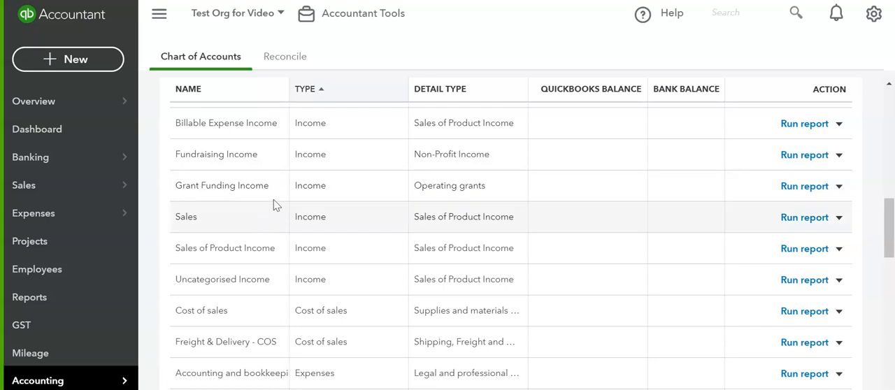
- Start creating a new account in the Chart of Accounts
{"action": "scroll", "coordinate": [587, 209], "scroll_direction": "up", "scroll_amount": 15}
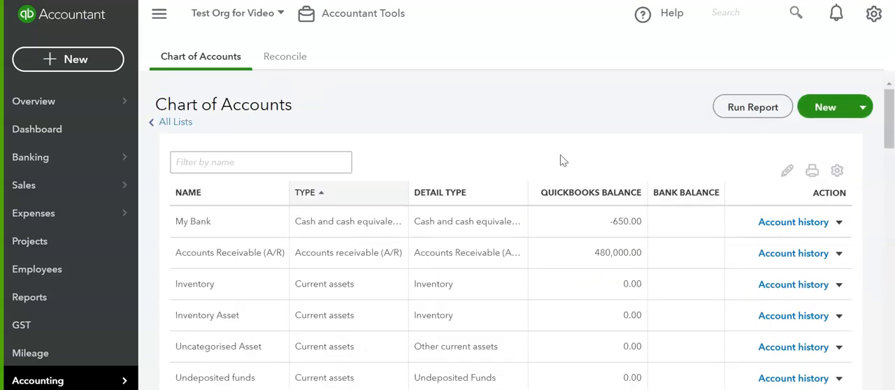
{"action": "left_click", "coordinate": [826, 108]}
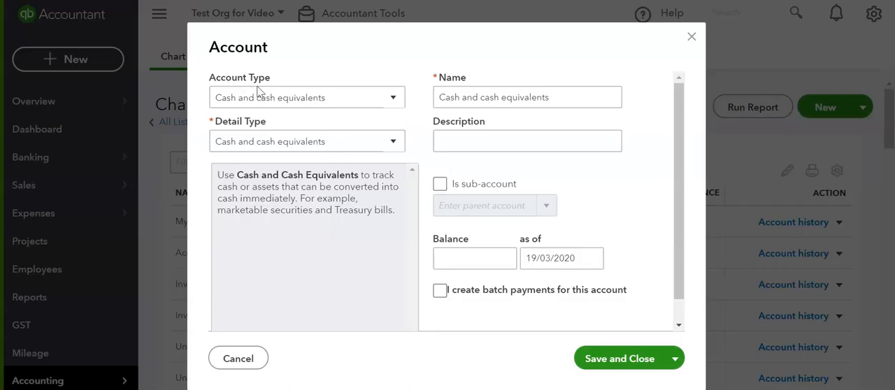
- Choose Cash and cash equivalents as both the account type and the detail type of the new account
{"action": "left_click", "coordinate": [325, 100]}
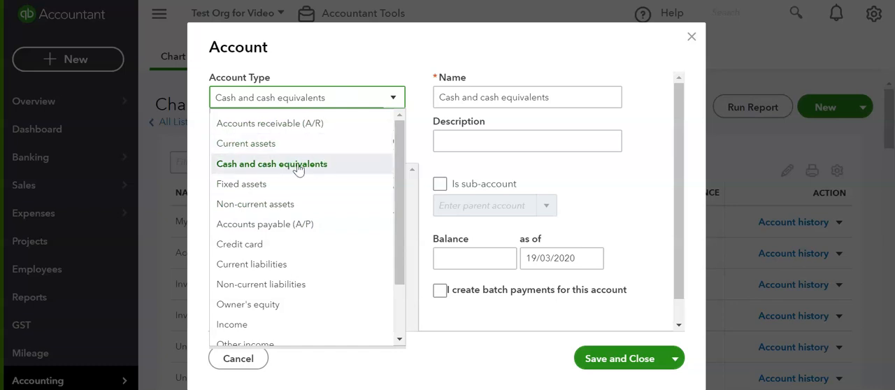
{"action": "left_click", "coordinate": [353, 166]}
{"action": "left_click", "coordinate": [285, 142]}
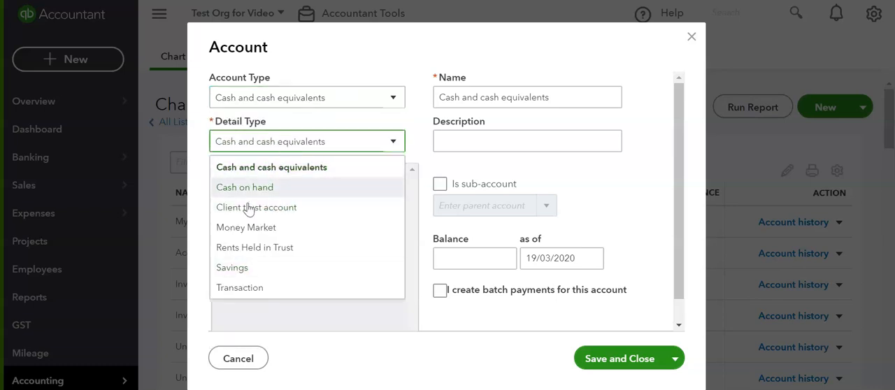
{"action": "left_click", "coordinate": [315, 167]}
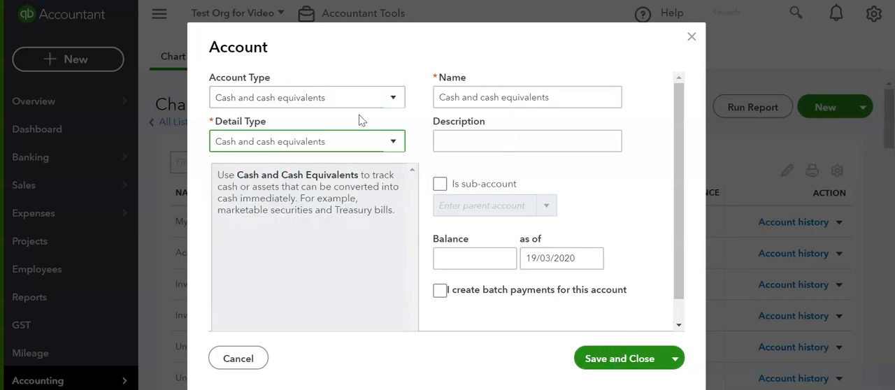
- Set the new account's type to Income and its detail type to Non-Profit Income
{"action": "left_click", "coordinate": [386, 103]}
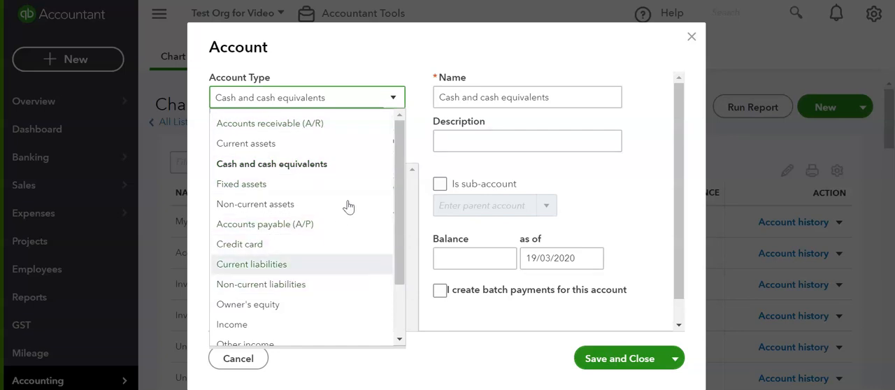
{"action": "scroll", "coordinate": [315, 245], "scroll_direction": "down", "scroll_amount": 2}
{"action": "left_click", "coordinate": [232, 255]}
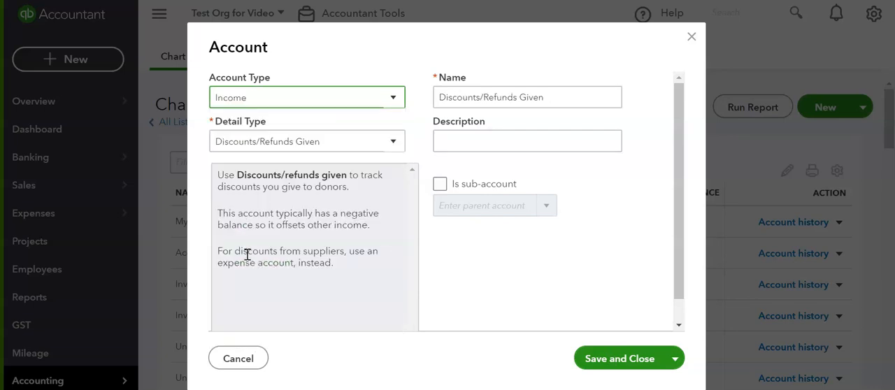
{"action": "left_click", "coordinate": [393, 141]}
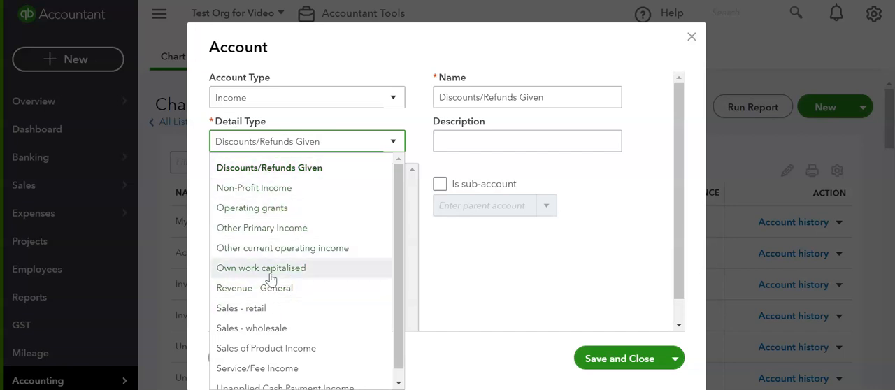
{"action": "left_click", "coordinate": [275, 190]}
- Name the new account Fundraising Ticket Sales
{"action": "triple_click", "coordinate": [534, 97]}
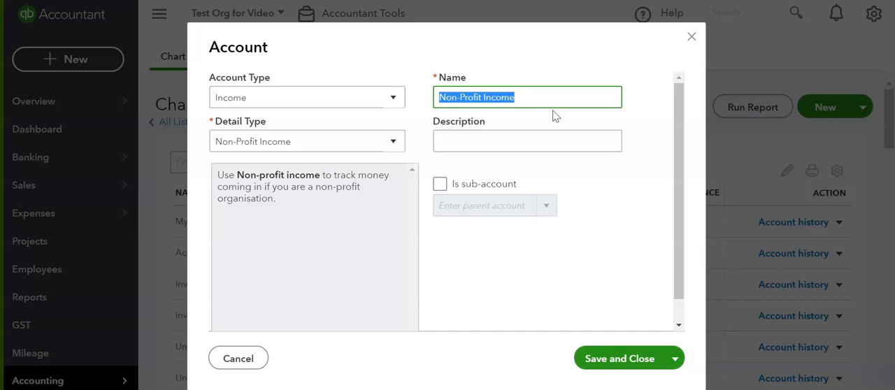
{"action": "type", "text": "Fundraising Tic"}
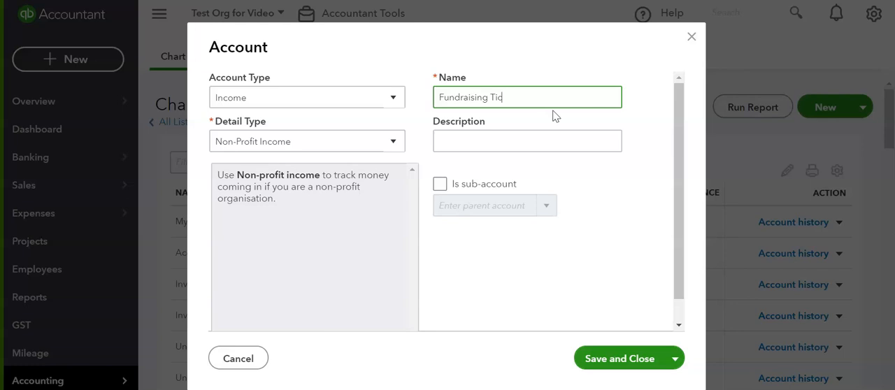
{"action": "left_click", "coordinate": [543, 139]}
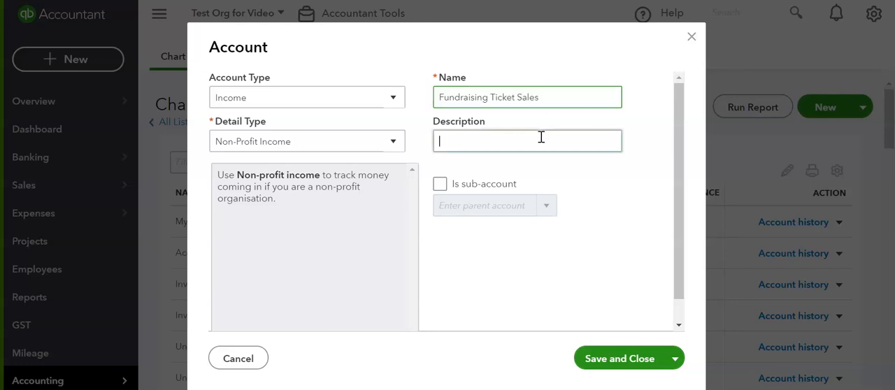
- Make the new account a sub-account of Fundraising Income and save it
{"action": "left_click", "coordinate": [440, 186]}
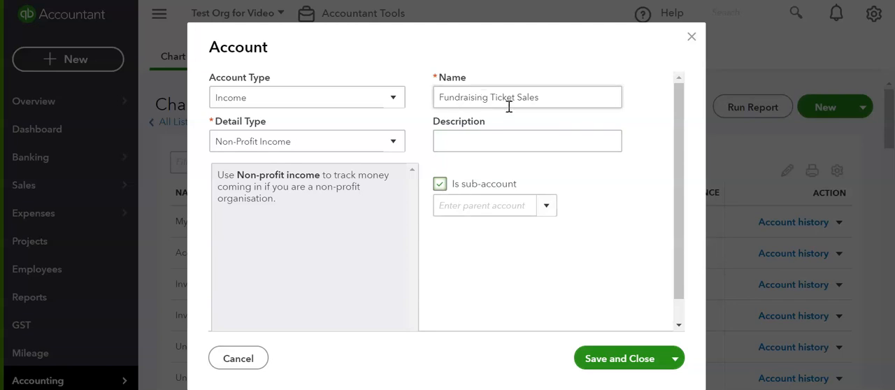
{"action": "left_click", "coordinate": [536, 203]}
{"action": "scroll", "coordinate": [534, 297], "scroll_direction": "down", "scroll_amount": 6}
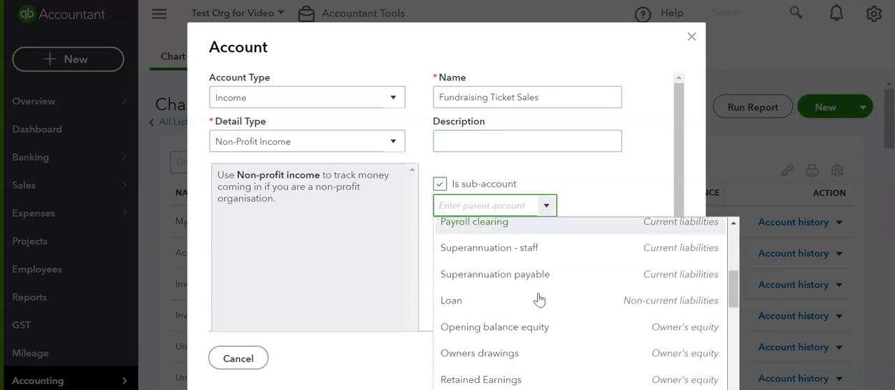
{"action": "scroll", "coordinate": [539, 299], "scroll_direction": "down", "scroll_amount": 5}
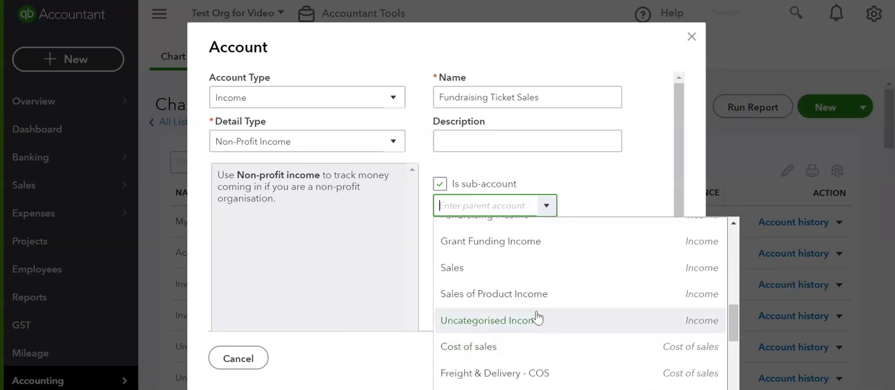
{"action": "scroll", "coordinate": [536, 316], "scroll_direction": "up", "scroll_amount": 3}
{"action": "left_click", "coordinate": [517, 298]}
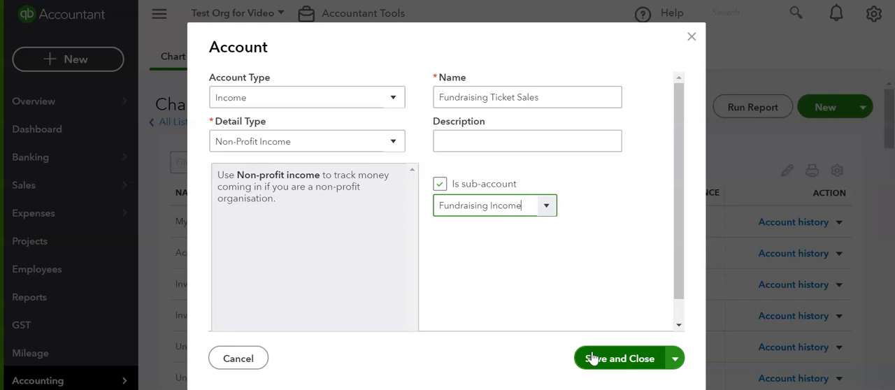
{"action": "scroll", "coordinate": [397, 200], "scroll_direction": "down", "scroll_amount": 1}
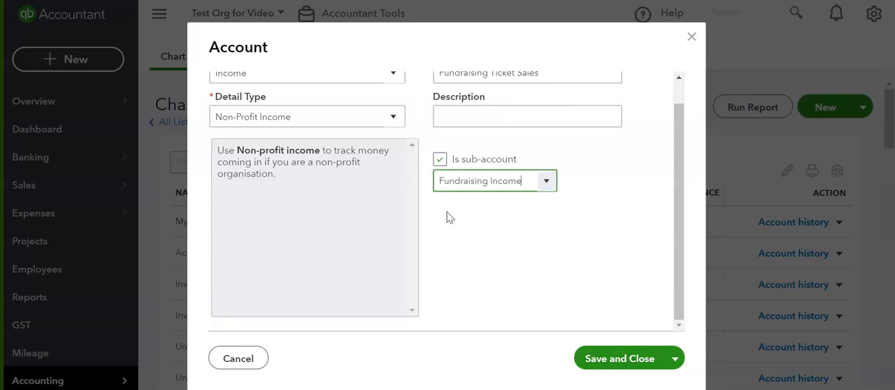
{"action": "left_click", "coordinate": [627, 360]}
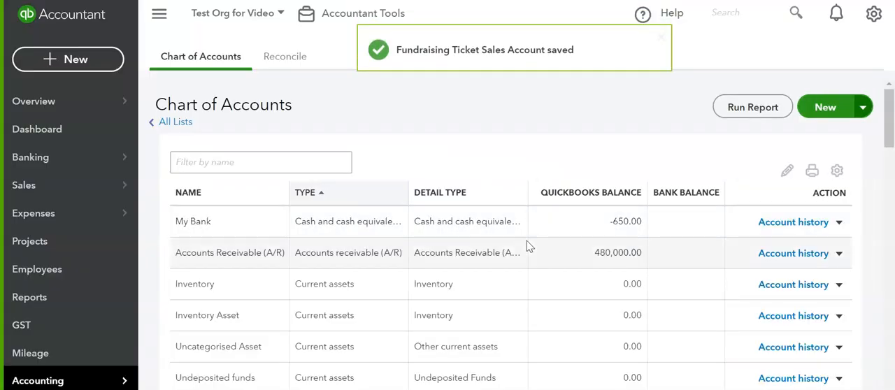
- Locate the Fundraising Ticket Sales sub-account among the income accounts in the Chart of Accounts
{"action": "scroll", "coordinate": [473, 279], "scroll_direction": "down", "scroll_amount": 3}
{"action": "scroll", "coordinate": [474, 278], "scroll_direction": "down", "scroll_amount": 5}
{"action": "scroll", "coordinate": [335, 277], "scroll_direction": "up", "scroll_amount": 1}
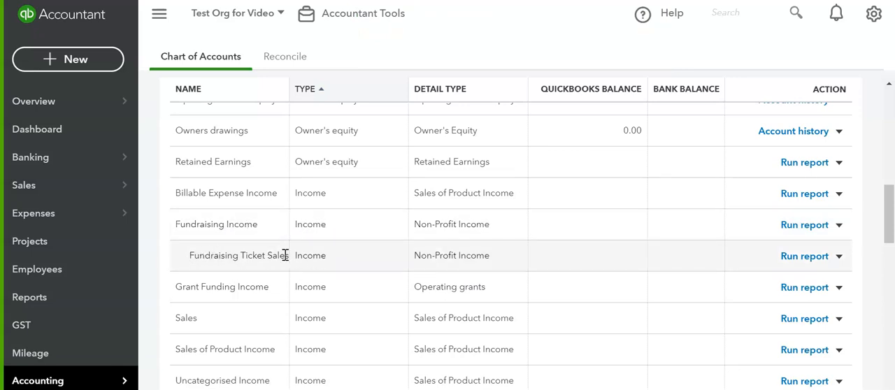
- Examine the income accounts and the current and fixed asset accounts in the Chart of Accounts
{"action": "scroll", "coordinate": [239, 272], "scroll_direction": "down", "scroll_amount": 1}
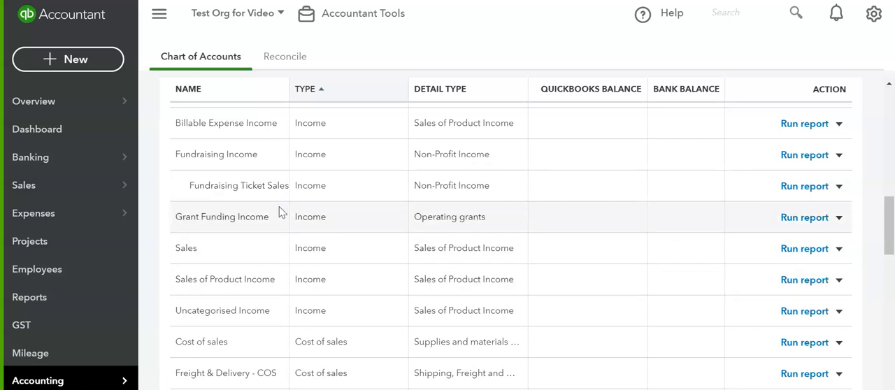
{"action": "scroll", "coordinate": [279, 212], "scroll_direction": "up", "scroll_amount": 1}
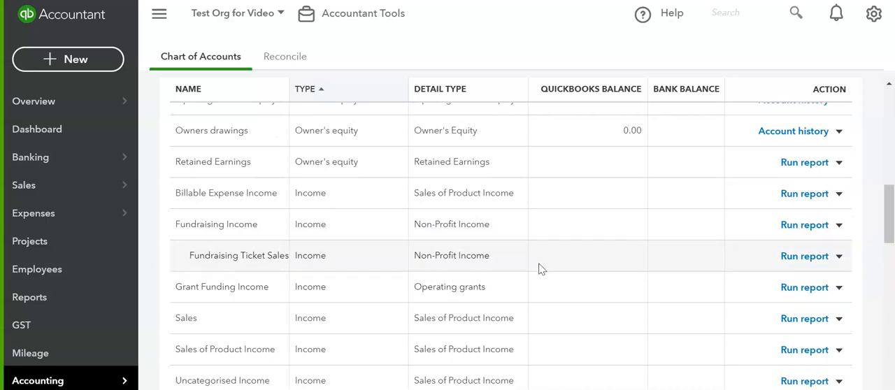
{"action": "scroll", "coordinate": [545, 267], "scroll_direction": "up", "scroll_amount": 1}
{"action": "scroll", "coordinate": [552, 269], "scroll_direction": "up", "scroll_amount": 5}
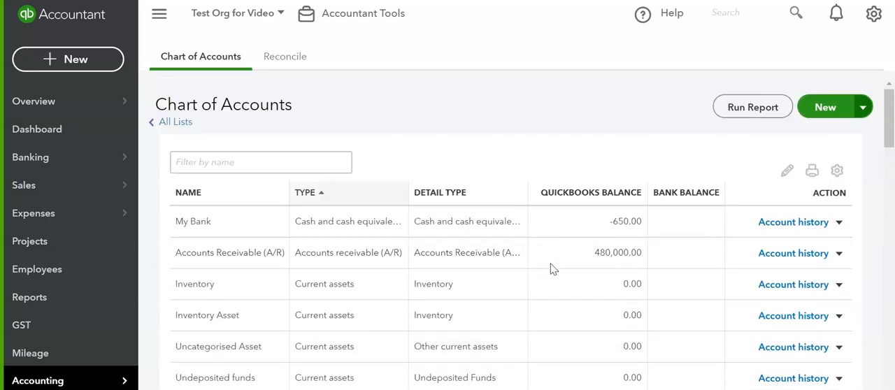
{"action": "scroll", "coordinate": [398, 245], "scroll_direction": "down", "scroll_amount": 2}
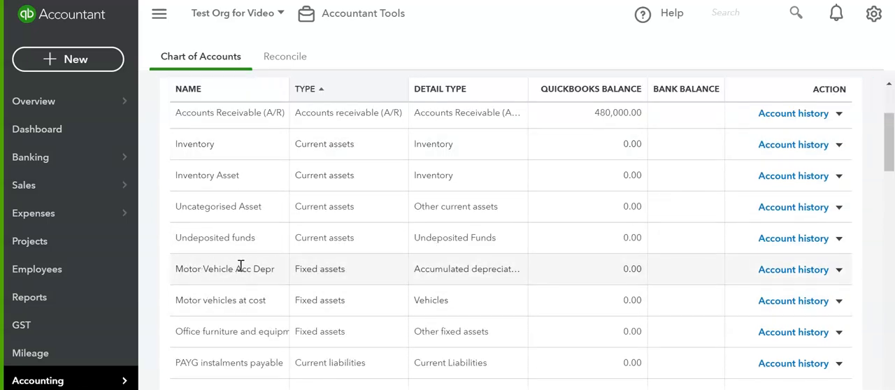
{"action": "scroll", "coordinate": [292, 288], "scroll_direction": "up", "scroll_amount": 2}
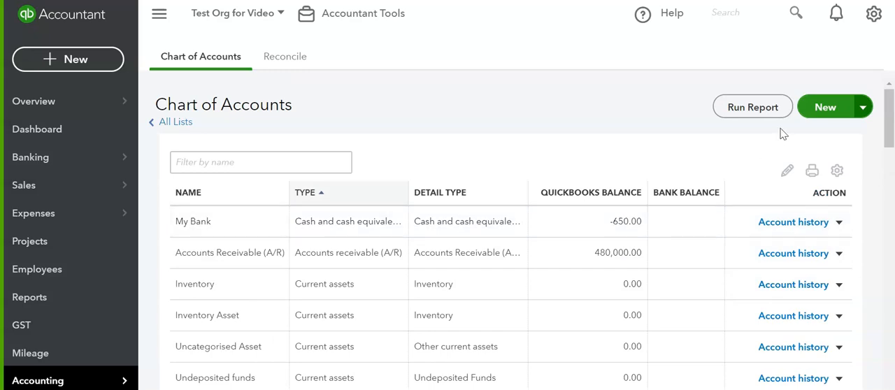
- Start a new Fixed assets account with detail type Accumulated depreciation on property, plant and equipment, and close it without saving
{"action": "left_click", "coordinate": [825, 107]}
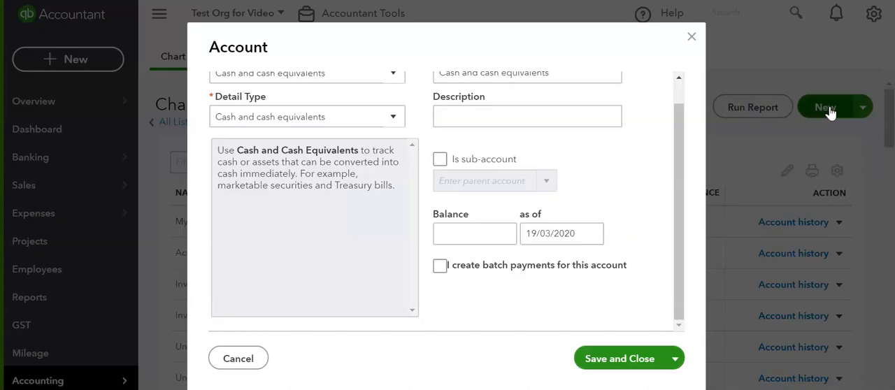
{"action": "scroll", "coordinate": [299, 145], "scroll_direction": "up", "scroll_amount": 1}
{"action": "left_click", "coordinate": [367, 103]}
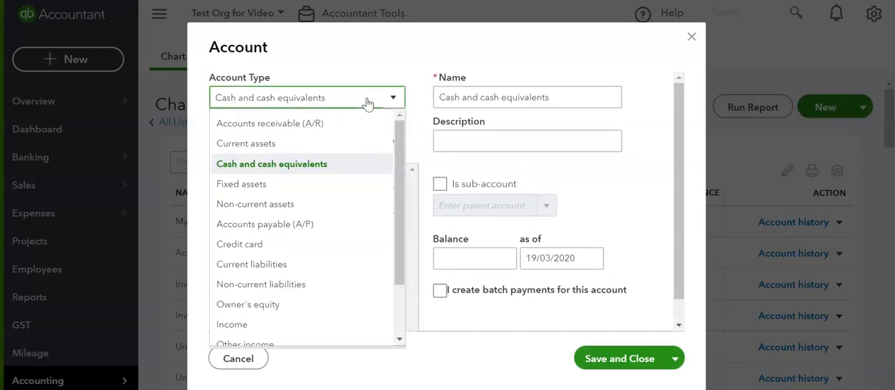
{"action": "left_click", "coordinate": [268, 183]}
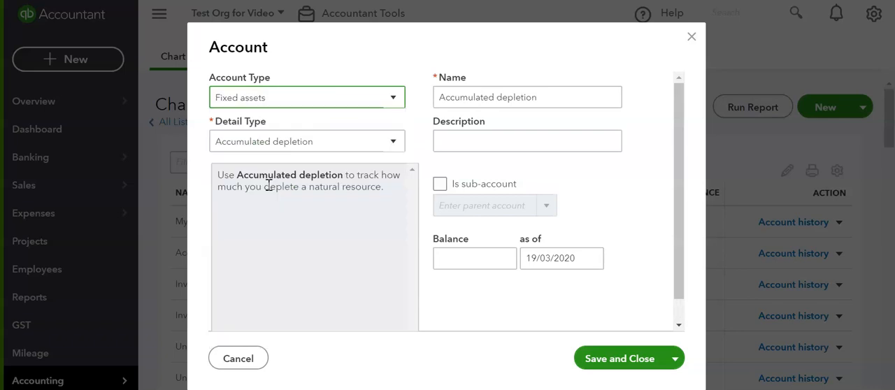
{"action": "left_click", "coordinate": [384, 144]}
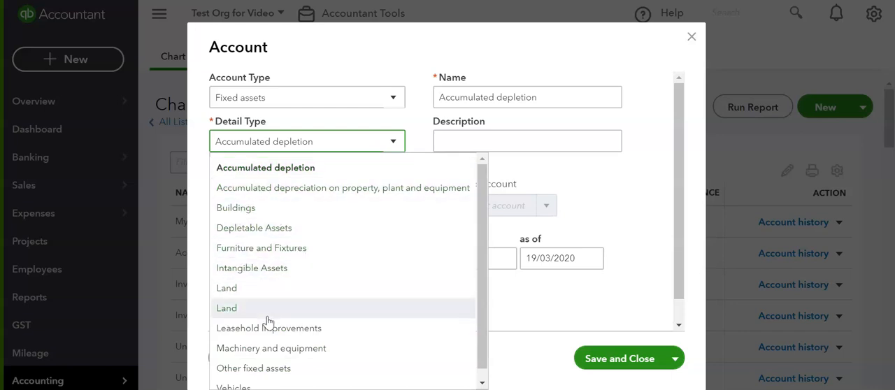
{"action": "scroll", "coordinate": [350, 329], "scroll_direction": "down", "scroll_amount": 1}
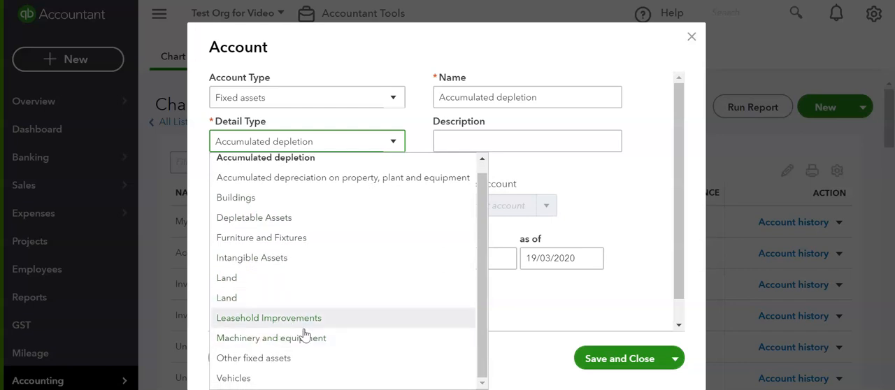
{"action": "scroll", "coordinate": [338, 252], "scroll_direction": "up", "scroll_amount": 1}
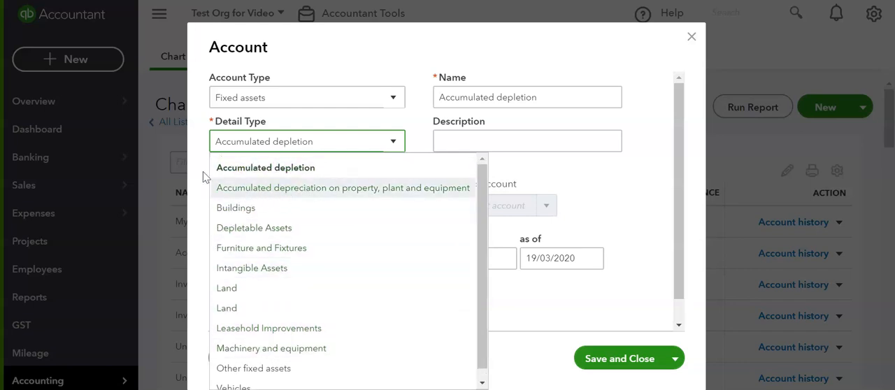
{"action": "left_click", "coordinate": [309, 189]}
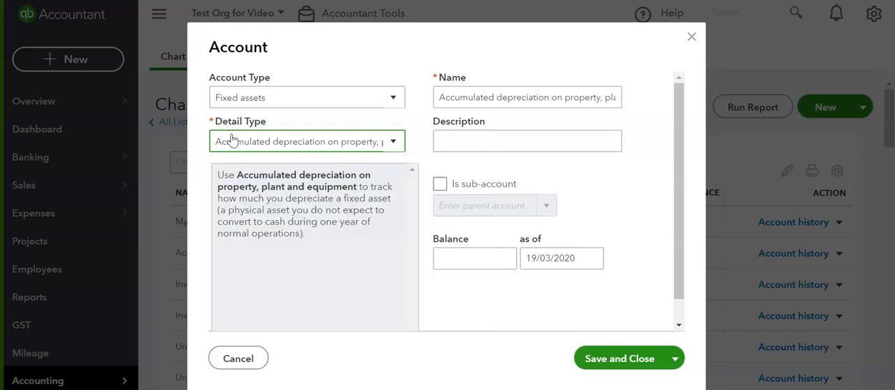
{"action": "triple_click", "coordinate": [530, 103]}
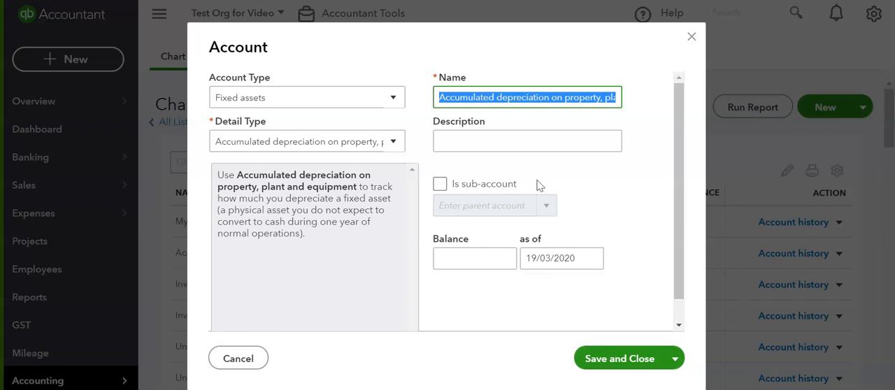
{"action": "left_click", "coordinate": [691, 37]}
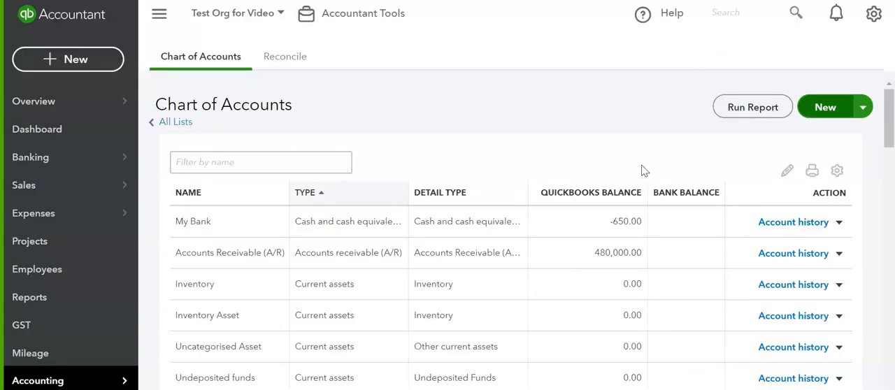
- Examine the names, types and detail types across the whole Chart of Accounts, from assets through to other expenses
{"action": "scroll", "coordinate": [559, 267], "scroll_direction": "down", "scroll_amount": 8}
{"action": "scroll", "coordinate": [532, 239], "scroll_direction": "down", "scroll_amount": 12}
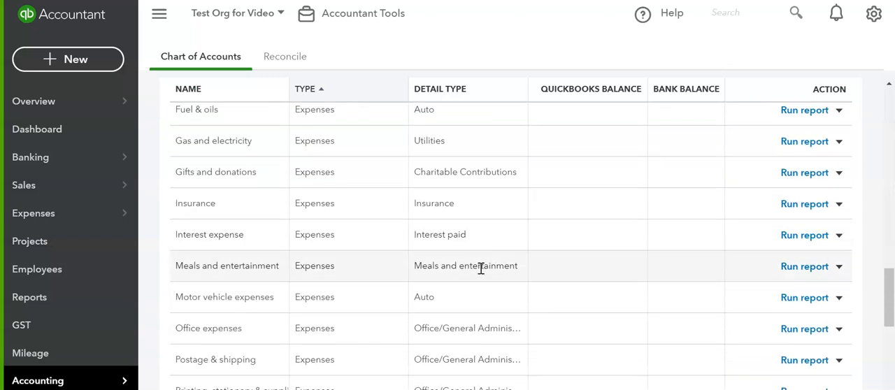
{"action": "scroll", "coordinate": [303, 319], "scroll_direction": "down", "scroll_amount": 3}
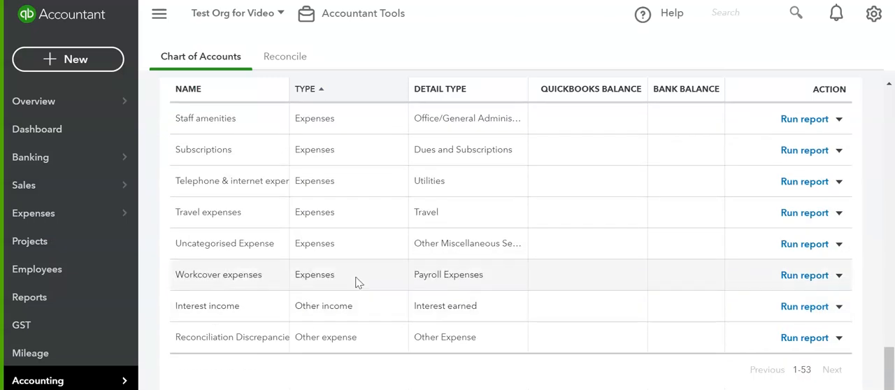
{"action": "scroll", "coordinate": [357, 266], "scroll_direction": "up", "scroll_amount": 8}
{"action": "scroll", "coordinate": [359, 249], "scroll_direction": "up", "scroll_amount": 5}
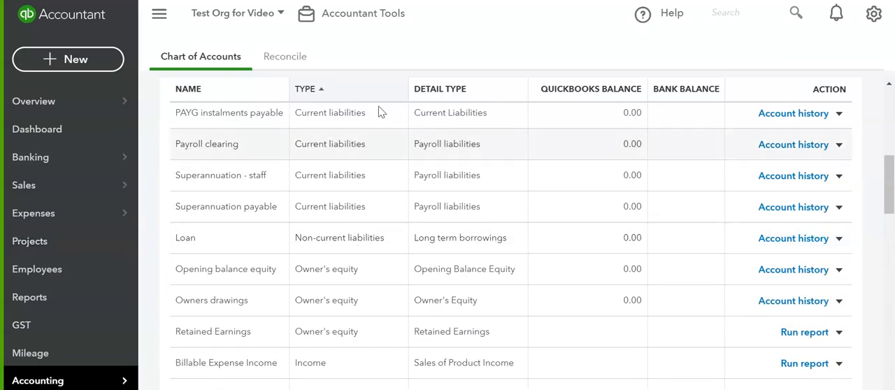
{"action": "scroll", "coordinate": [409, 253], "scroll_direction": "up", "scroll_amount": 8}
{"action": "scroll", "coordinate": [304, 237], "scroll_direction": "up", "scroll_amount": 2}
{"action": "scroll", "coordinate": [300, 262], "scroll_direction": "down", "scroll_amount": 10}
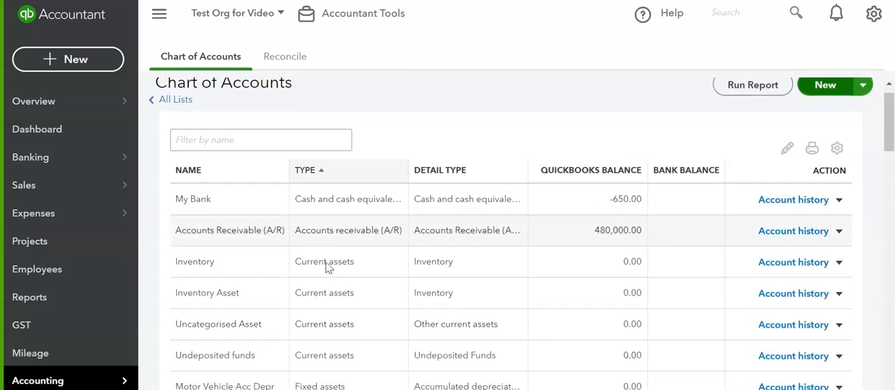
{"action": "scroll", "coordinate": [349, 239], "scroll_direction": "down", "scroll_amount": 5}
{"action": "scroll", "coordinate": [350, 239], "scroll_direction": "up", "scroll_amount": 5}
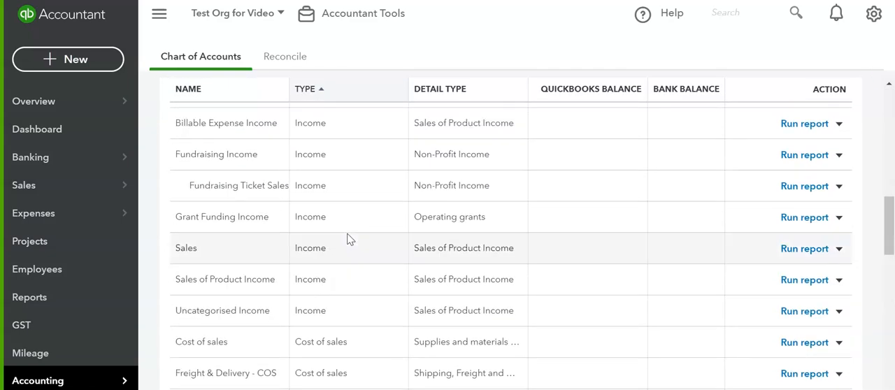
{"action": "scroll", "coordinate": [349, 239], "scroll_direction": "up", "scroll_amount": 5}
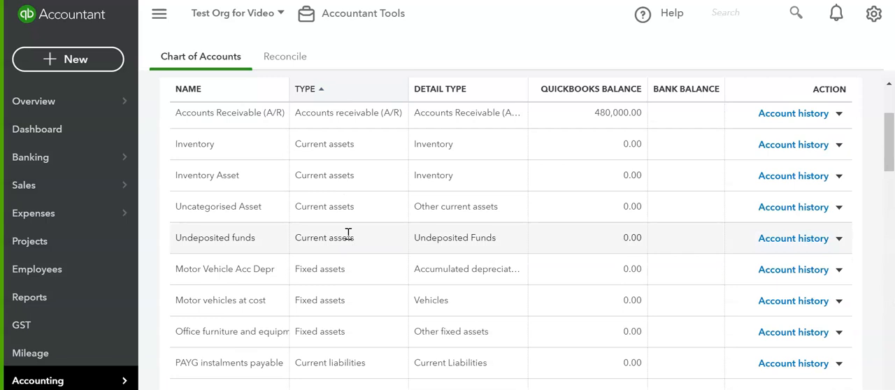
{"action": "scroll", "coordinate": [347, 234], "scroll_direction": "down", "scroll_amount": 5}
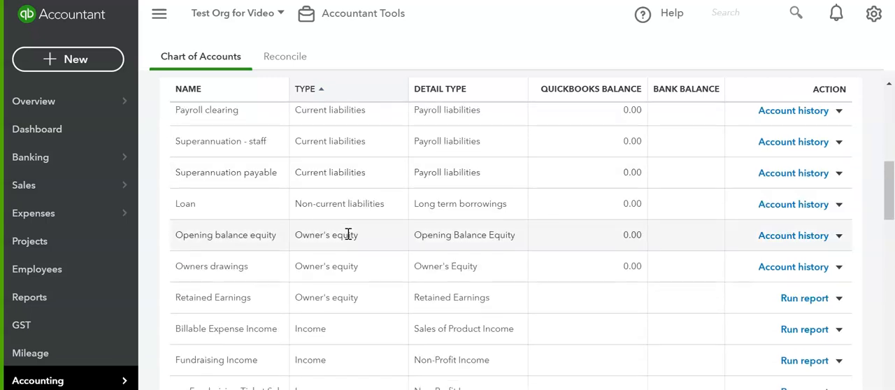
{"action": "scroll", "coordinate": [347, 237], "scroll_direction": "down", "scroll_amount": 4}
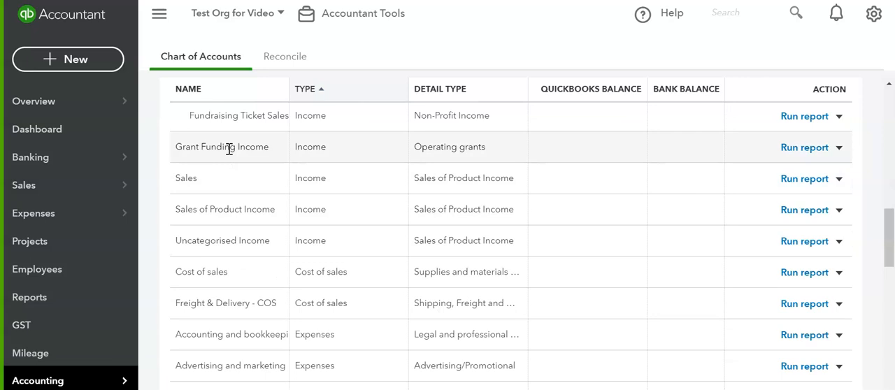
{"action": "scroll", "coordinate": [230, 150], "scroll_direction": "up", "scroll_amount": 3}
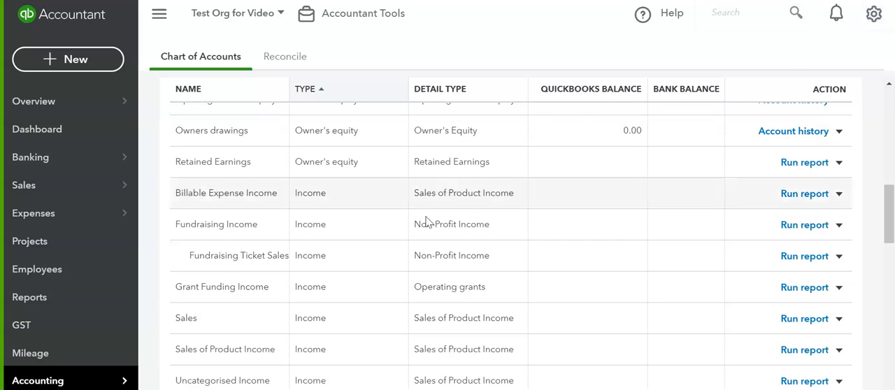
- Open the company's advanced account settings and make the Chart of accounts section editable
{"action": "left_click", "coordinate": [872, 18]}
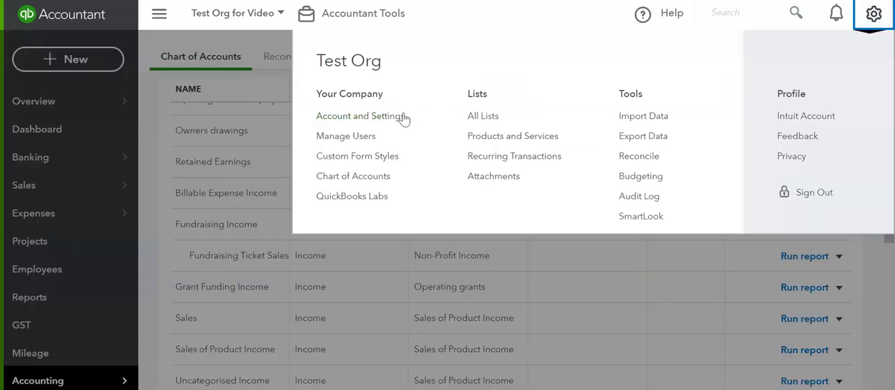
{"action": "left_click", "coordinate": [351, 119]}
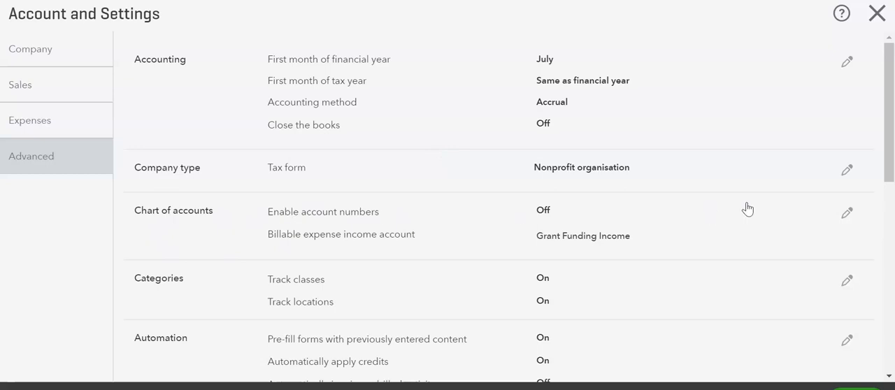
{"action": "left_click", "coordinate": [847, 216]}
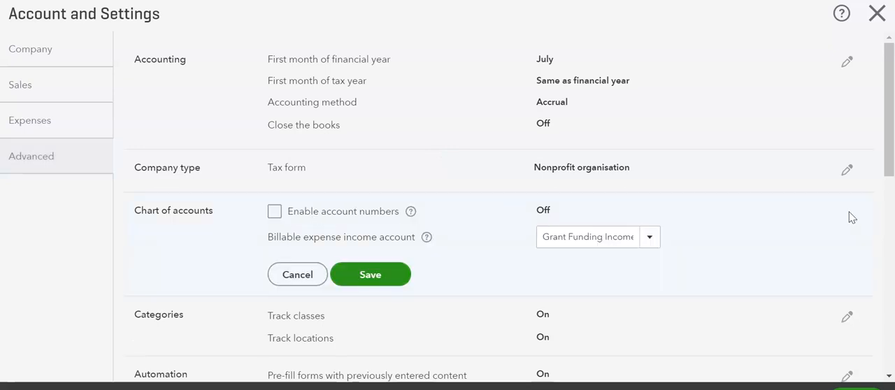
{"action": "scroll", "coordinate": [529, 205], "scroll_direction": "down", "scroll_amount": 1}
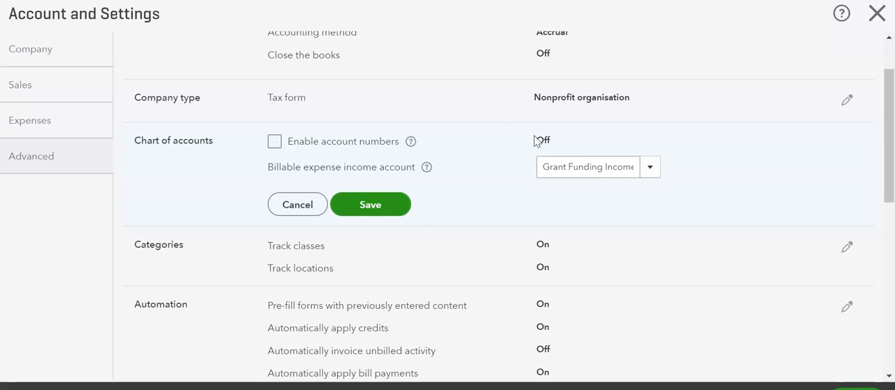
{"action": "left_click", "coordinate": [270, 142]}
- Set the billable expense income account to Billable Expense Income
{"action": "left_click", "coordinate": [650, 168]}
{"action": "scroll", "coordinate": [634, 210], "scroll_direction": "up", "scroll_amount": 2}
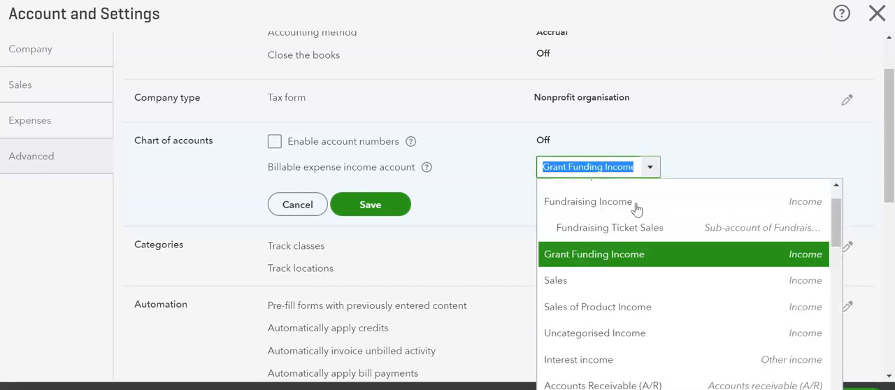
{"action": "scroll", "coordinate": [607, 224], "scroll_direction": "up", "scroll_amount": 1}
{"action": "left_click", "coordinate": [603, 224]}
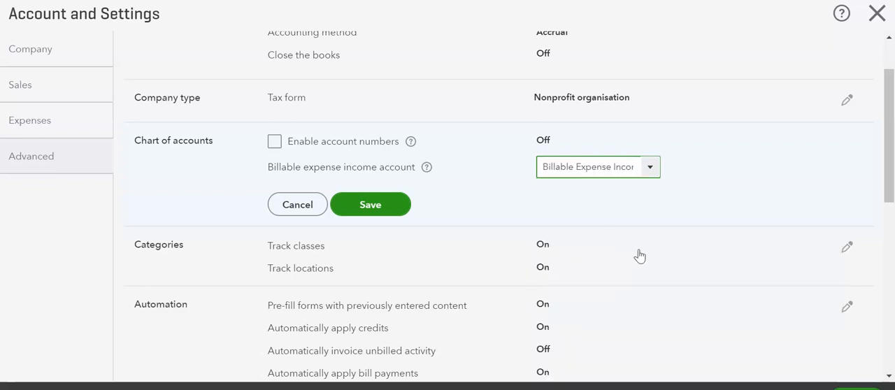
- Set the billable expense income account to Grant Funding Income and save the Chart of accounts settings
{"action": "left_click", "coordinate": [649, 167]}
{"action": "left_click", "coordinate": [566, 268]}
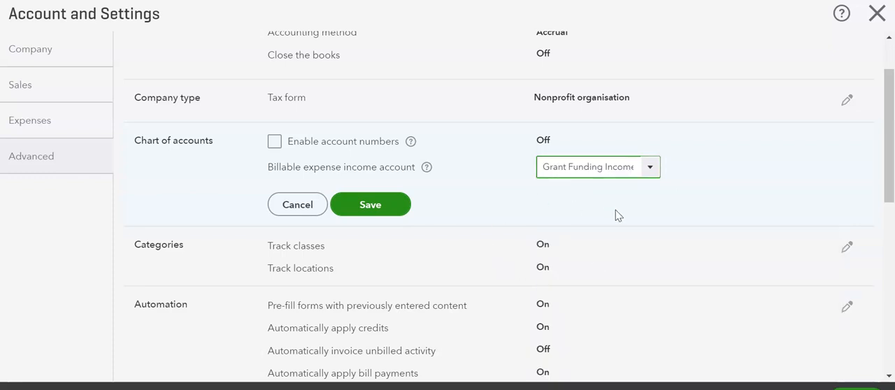
{"action": "left_click", "coordinate": [649, 171]}
{"action": "scroll", "coordinate": [641, 225], "scroll_direction": "up", "scroll_amount": 3}
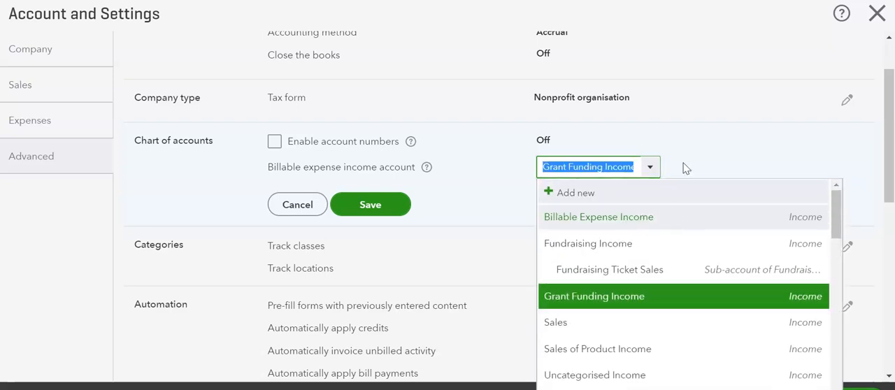
{"action": "left_click", "coordinate": [695, 143]}
{"action": "left_click", "coordinate": [381, 207]}
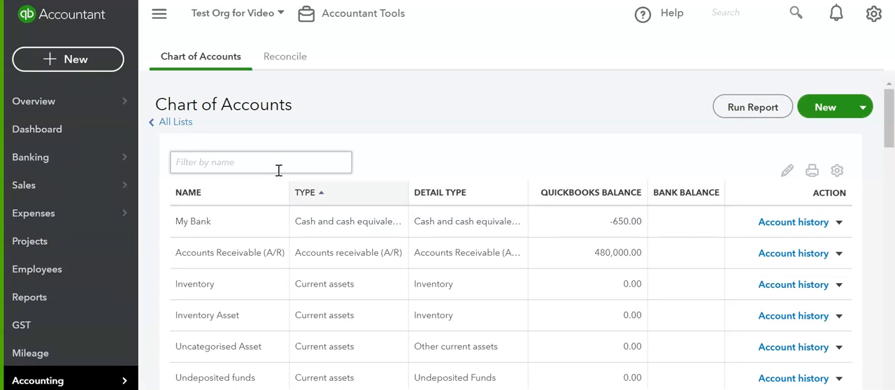
- Create a new supplier expense paid from My Bank and set its payment method to Direct Debit
{"action": "left_click", "coordinate": [68, 59]}
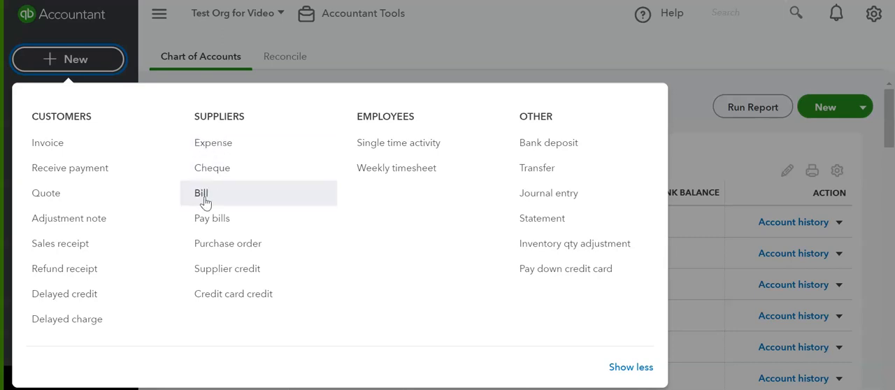
{"action": "left_click", "coordinate": [225, 144]}
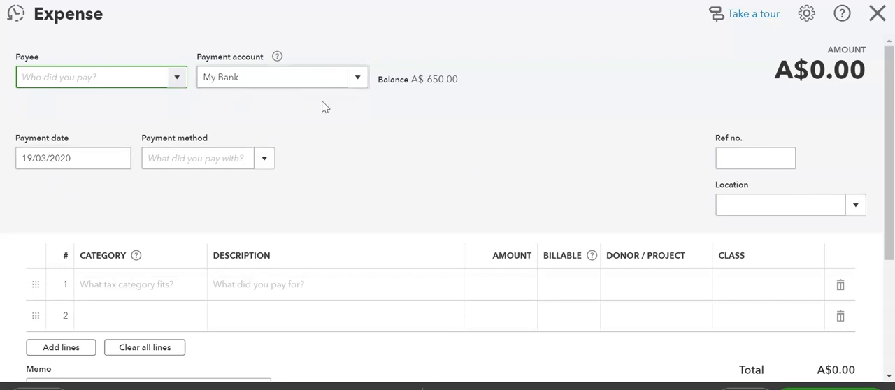
{"action": "left_click", "coordinate": [266, 162]}
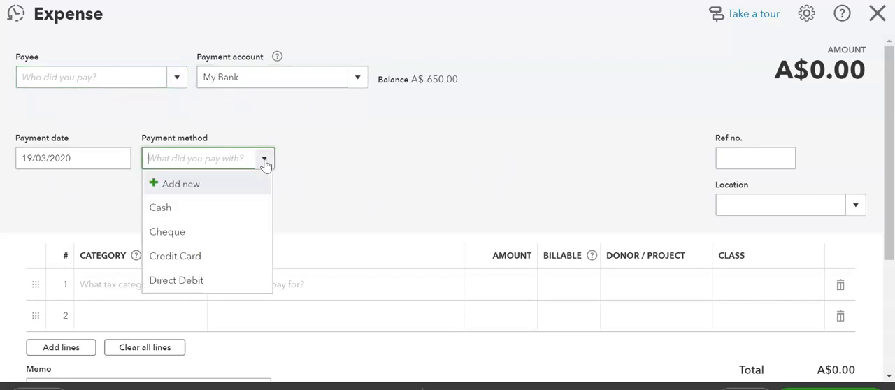
{"action": "left_click", "coordinate": [184, 283]}
- Set the category of the first expense line to Printing, stationery & supplies
{"action": "scroll", "coordinate": [436, 160], "scroll_direction": "down", "scroll_amount": 1}
{"action": "left_click", "coordinate": [124, 217]}
{"action": "left_click", "coordinate": [197, 222]}
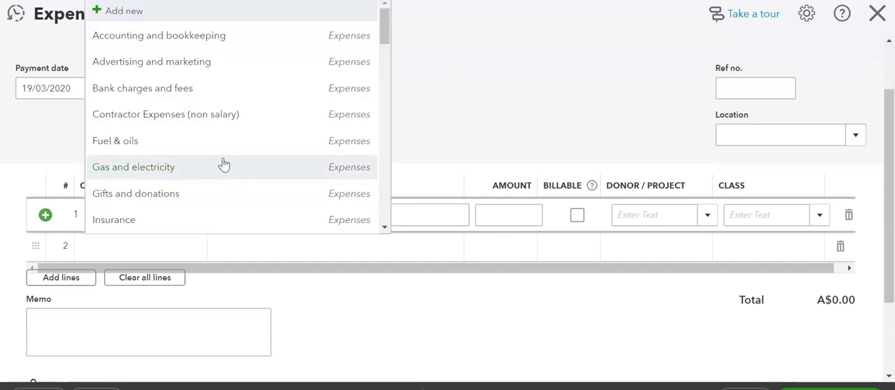
{"action": "left_click", "coordinate": [422, 112]}
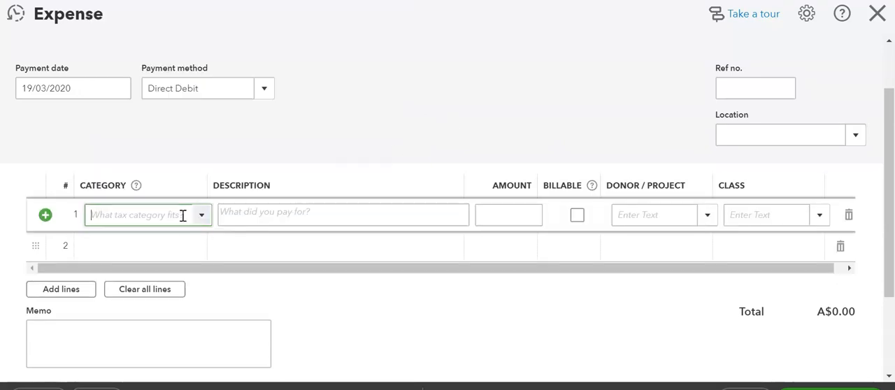
{"action": "left_click", "coordinate": [201, 217]}
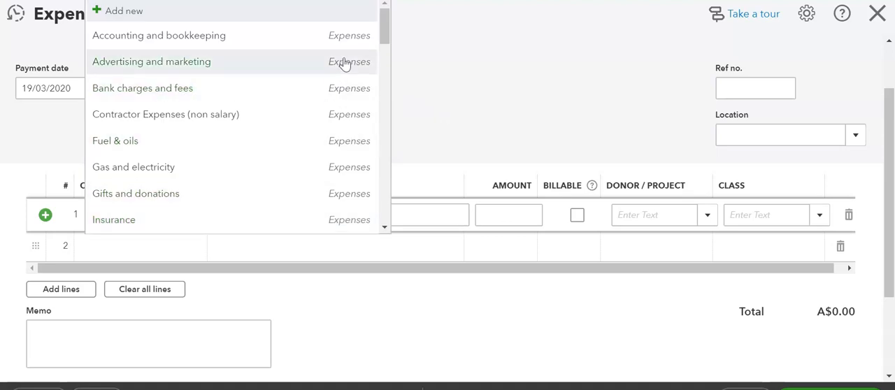
{"action": "left_click_drag", "start_coordinate": [384, 27], "coordinate": [382, 63]}
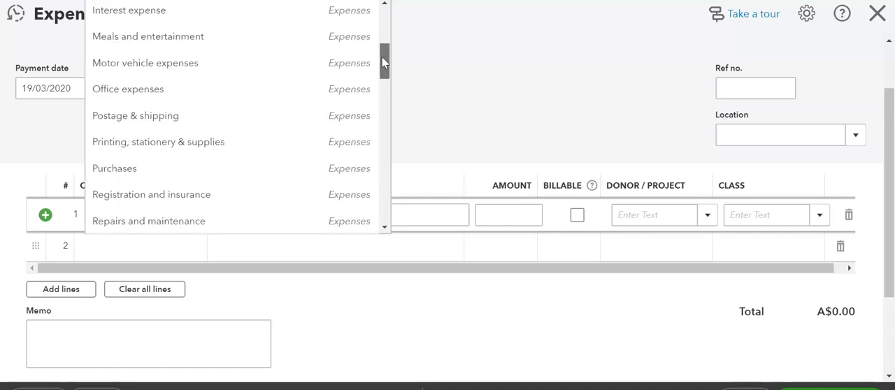
{"action": "left_click", "coordinate": [152, 145]}
- Describe the first expense line as Labels, set its amount to 500.00 and mark it as billable
{"action": "left_click", "coordinate": [275, 214]}
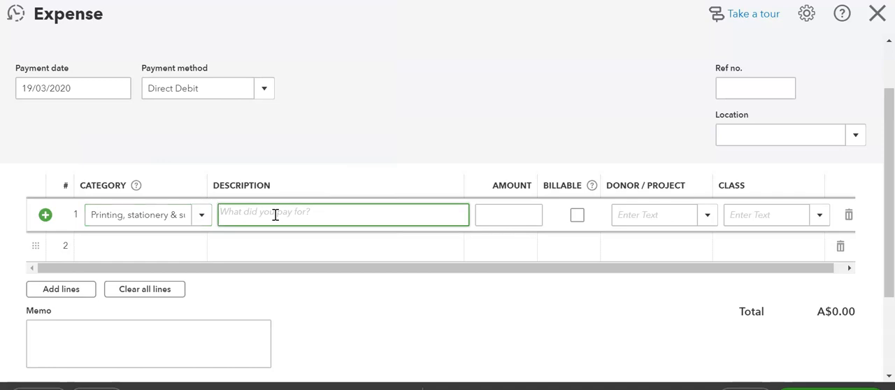
{"action": "type", "text": "4"}
{"action": "left_click", "coordinate": [521, 214]}
{"action": "type", "text": "5"}
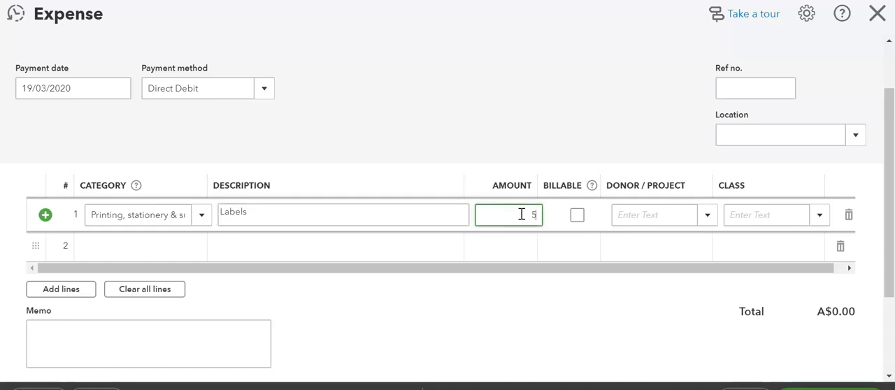
{"action": "left_click", "coordinate": [577, 215]}
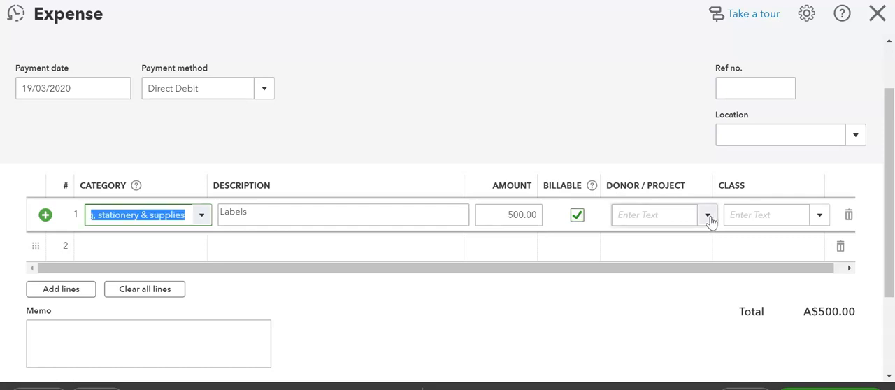
- Assign the Labels line to the Grant 101 project under Department of Grant 101 and save the expense
{"action": "left_click", "coordinate": [706, 215]}
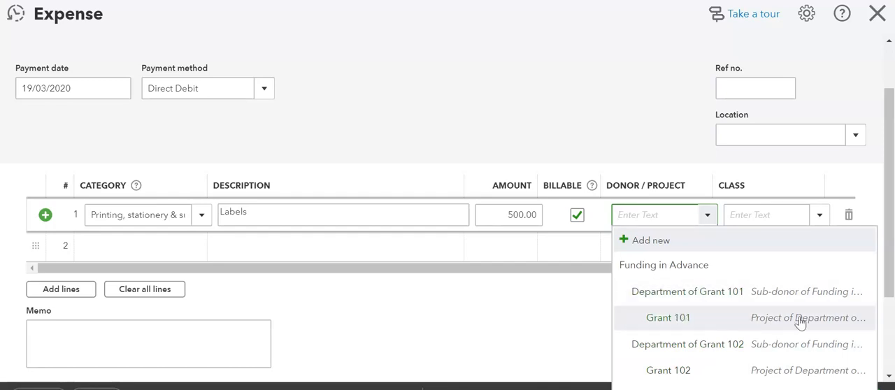
{"action": "left_click", "coordinate": [667, 318]}
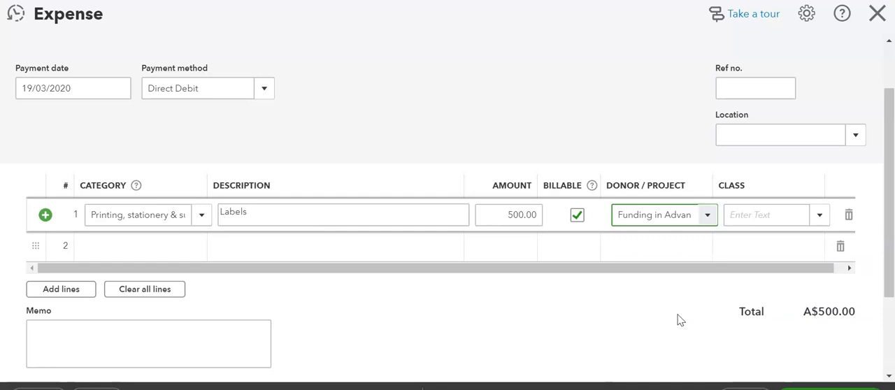
{"action": "left_click", "coordinate": [707, 216]}
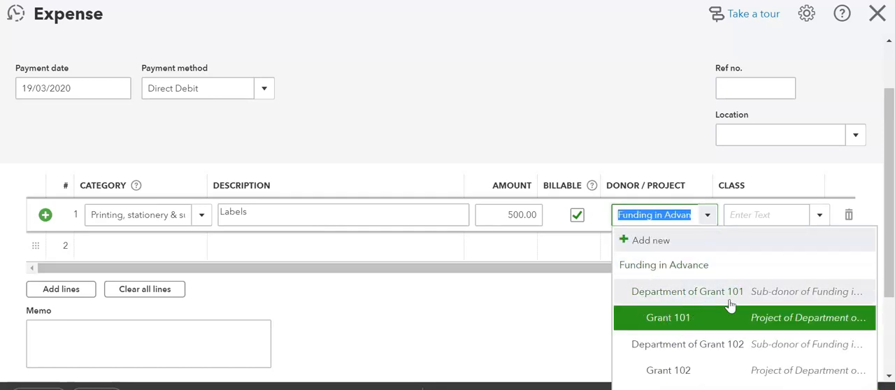
{"action": "left_click", "coordinate": [667, 318]}
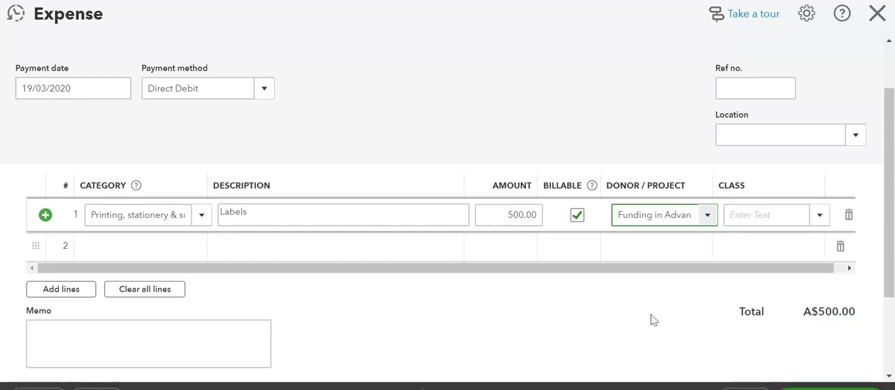
{"action": "left_click", "coordinate": [737, 270]}
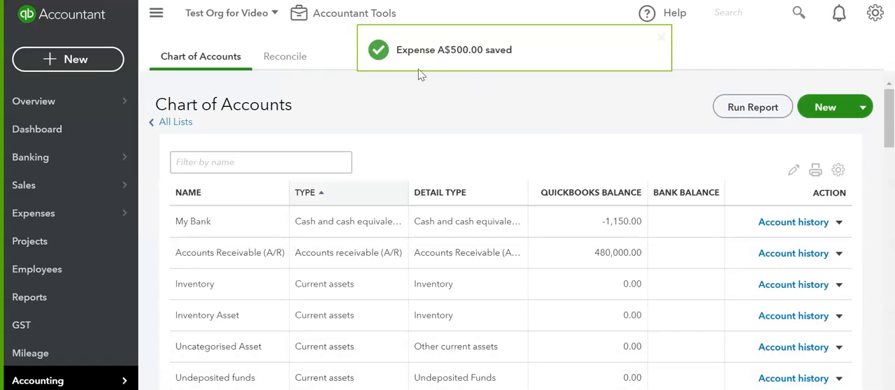
- Examine the list of all sales transactions for the billable expenses and their projects and statuses
{"action": "left_click", "coordinate": [37, 184]}
{"action": "scroll", "coordinate": [393, 283], "scroll_direction": "down", "scroll_amount": 1}
{"action": "scroll", "coordinate": [393, 282], "scroll_direction": "up", "scroll_amount": 1}
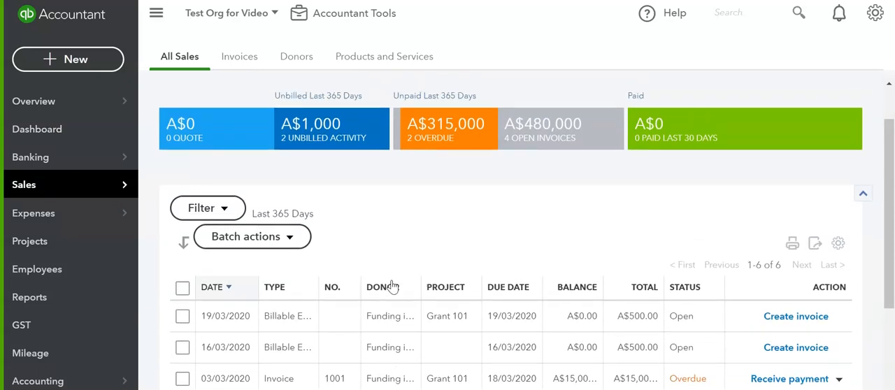
{"action": "mouse_move", "coordinate": [52, 184]}
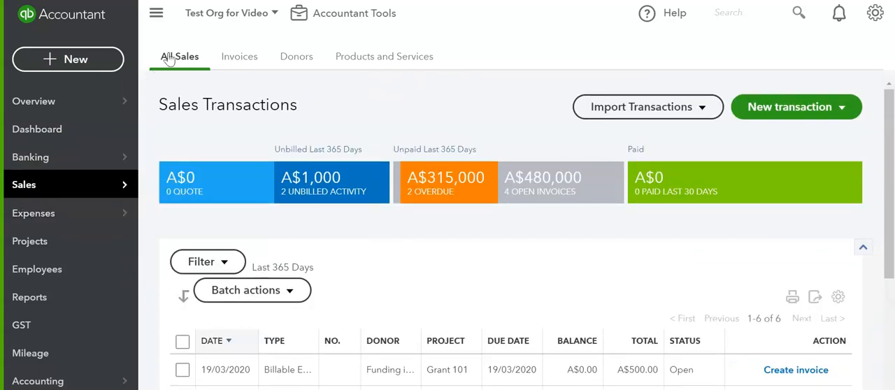
{"action": "scroll", "coordinate": [472, 230], "scroll_direction": "down", "scroll_amount": 3}
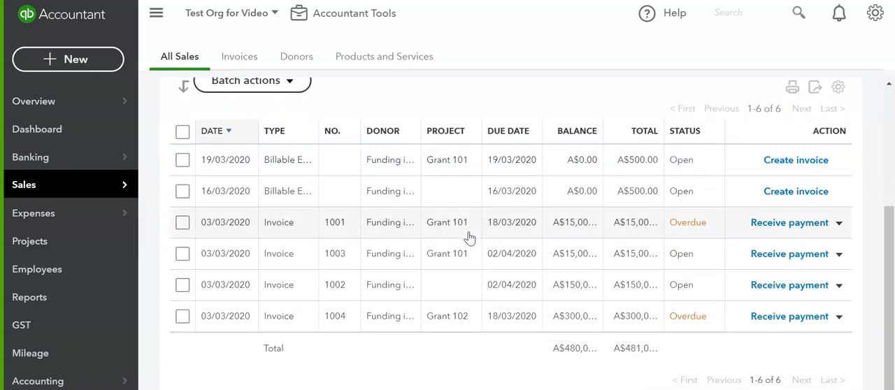
{"action": "scroll", "coordinate": [454, 252], "scroll_direction": "up", "scroll_amount": 1}
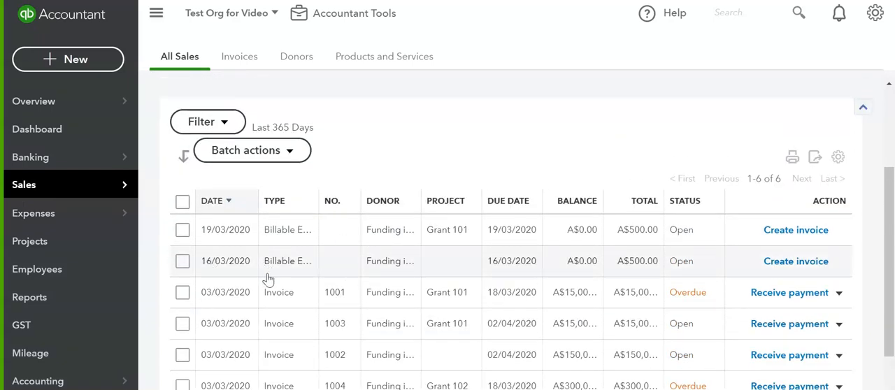
- Examine the account, markup and markup account options of the 19/03/2020 Grant 101 billable expense and close it unchanged
{"action": "left_click", "coordinate": [273, 238]}
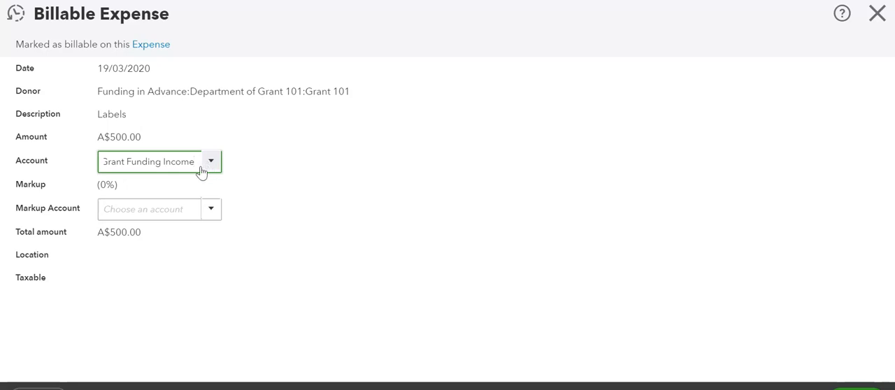
{"action": "left_click_drag", "start_coordinate": [22, 188], "coordinate": [128, 190]}
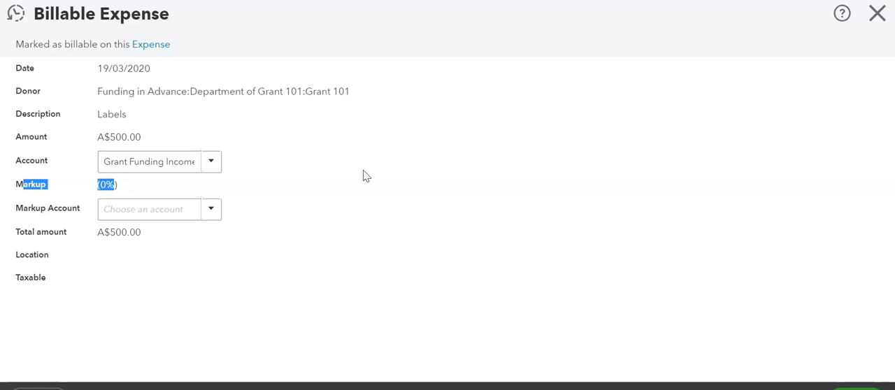
{"action": "left_click", "coordinate": [211, 215]}
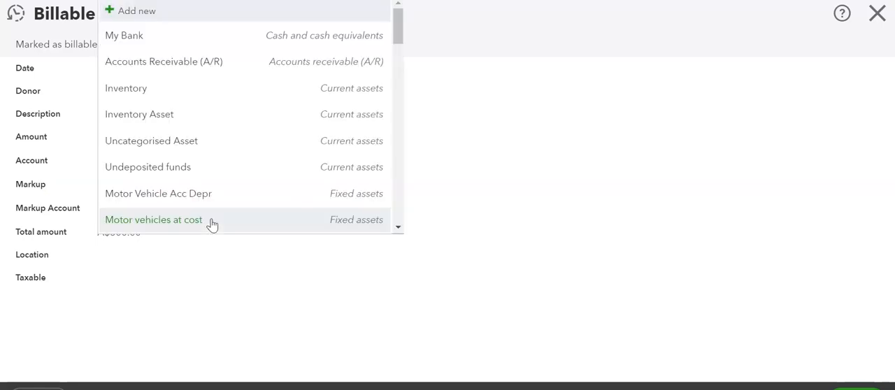
{"action": "left_click", "coordinate": [561, 146]}
{"action": "left_click", "coordinate": [874, 20]}
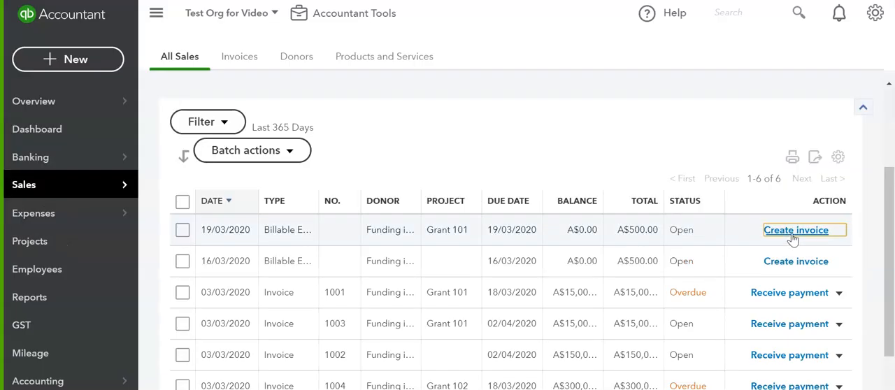
- Create an invoice from the 19/03/2020 Grant 101 billable expense, check its Labels line, save it and close it
{"action": "left_click", "coordinate": [792, 231]}
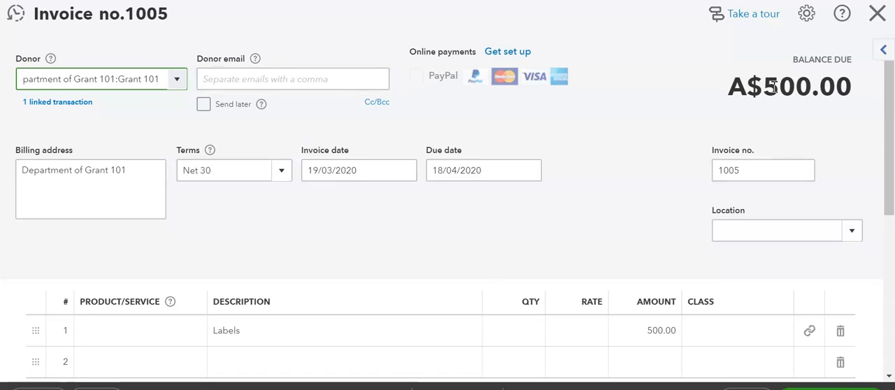
{"action": "scroll", "coordinate": [748, 166], "scroll_direction": "down", "scroll_amount": 3}
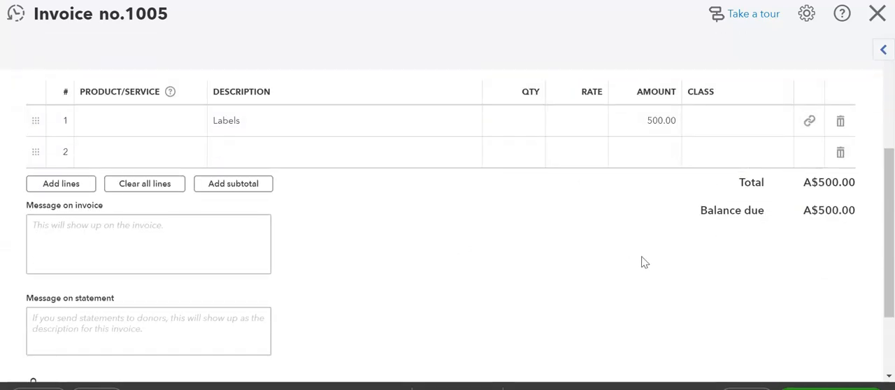
{"action": "scroll", "coordinate": [643, 262], "scroll_direction": "down", "scroll_amount": 1}
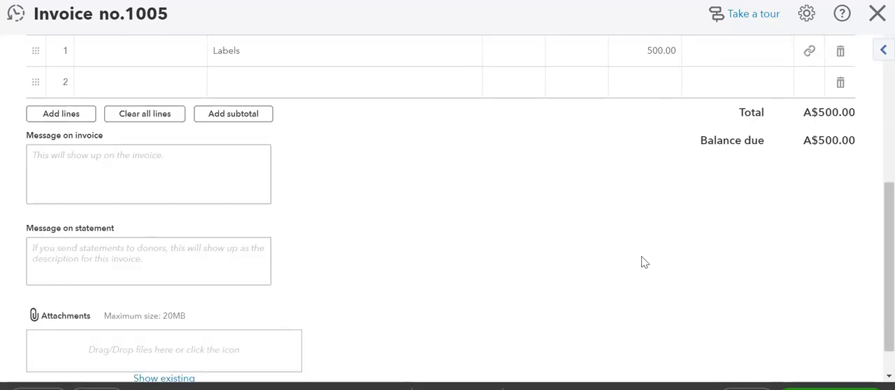
{"action": "scroll", "coordinate": [644, 262], "scroll_direction": "up", "scroll_amount": 1}
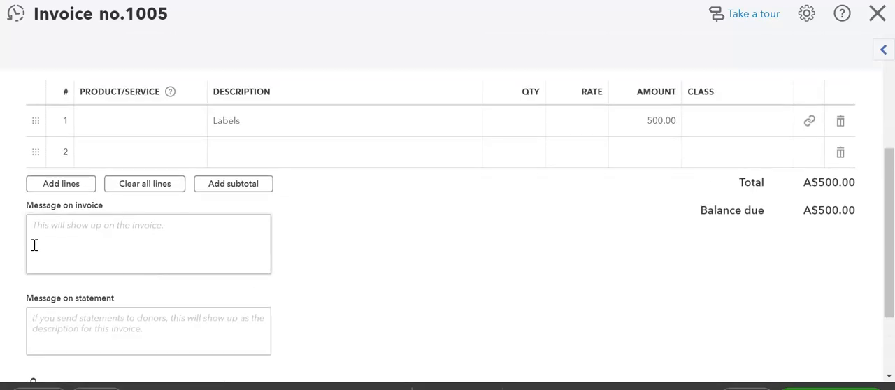
{"action": "scroll", "coordinate": [159, 234], "scroll_direction": "down", "scroll_amount": 2}
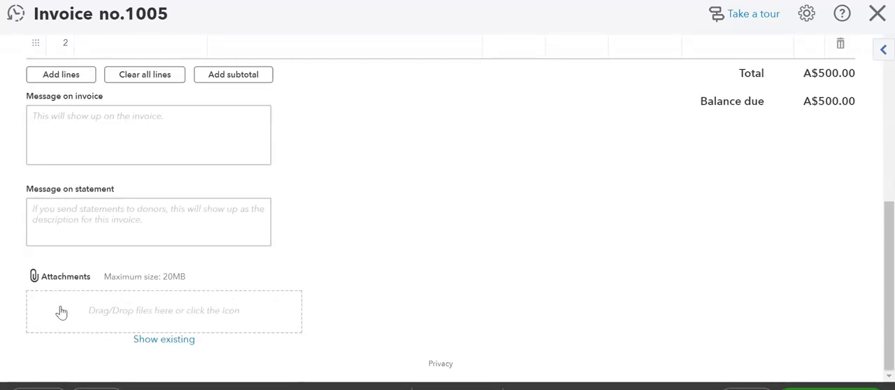
{"action": "scroll", "coordinate": [429, 203], "scroll_direction": "up", "scroll_amount": 4}
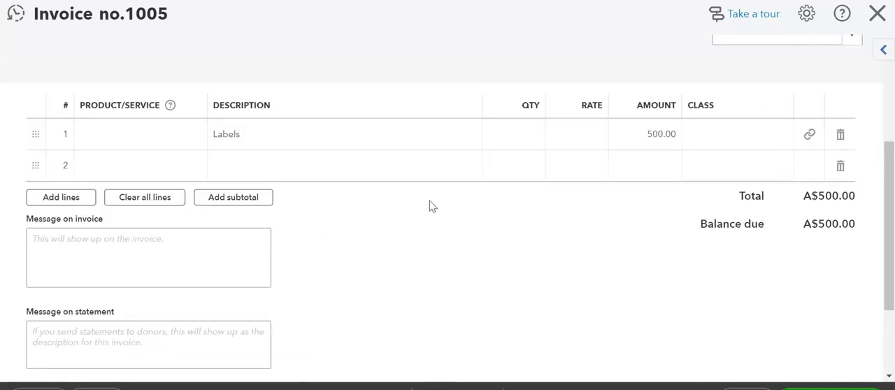
{"action": "scroll", "coordinate": [525, 216], "scroll_direction": "down", "scroll_amount": 1}
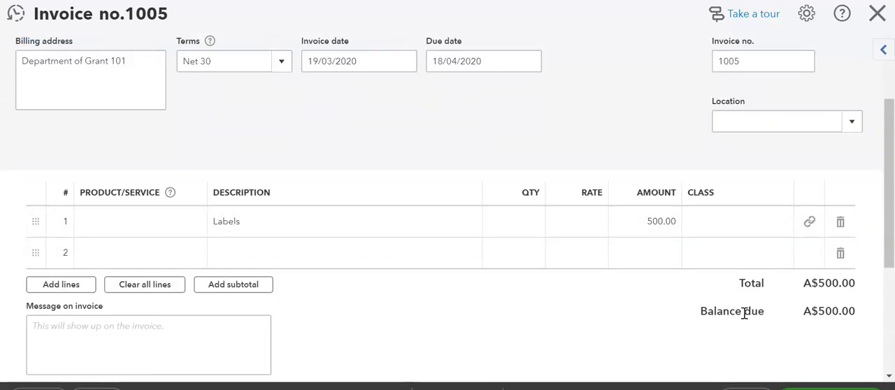
{"action": "scroll", "coordinate": [539, 283], "scroll_direction": "down", "scroll_amount": 3}
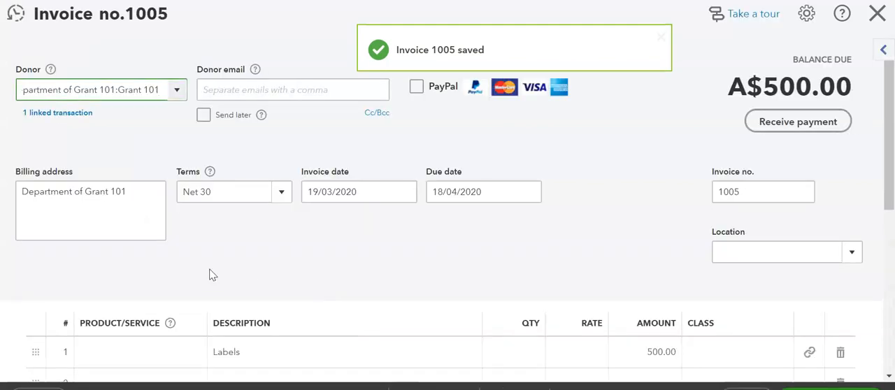
{"action": "left_click", "coordinate": [877, 14]}
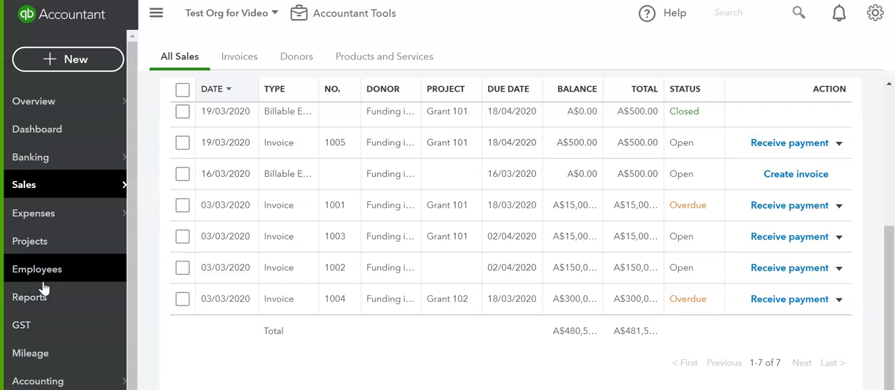
- Open the Grant 101 project and examine its income, expense and profit breakdown
{"action": "left_click", "coordinate": [29, 241]}
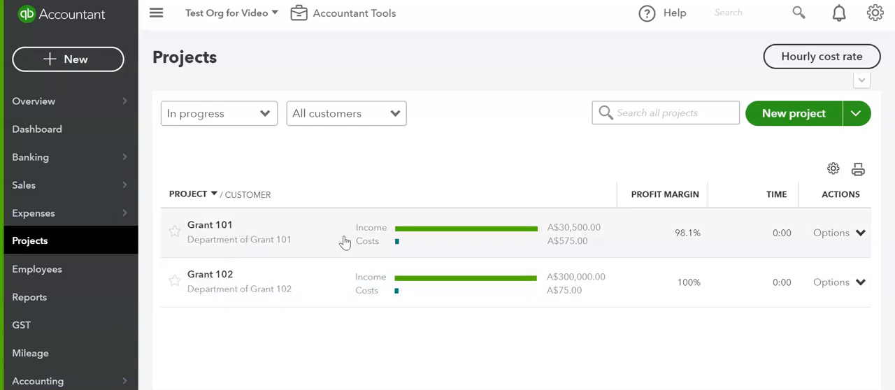
{"action": "left_click", "coordinate": [241, 233]}
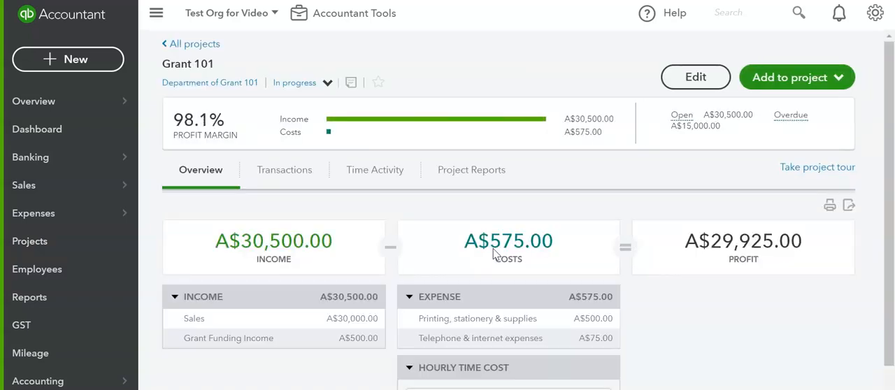
{"action": "scroll", "coordinate": [492, 254], "scroll_direction": "down", "scroll_amount": 1}
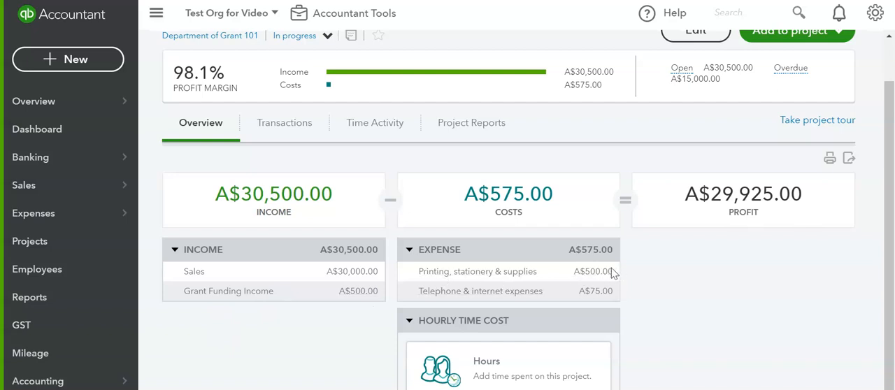
{"action": "scroll", "coordinate": [747, 279], "scroll_direction": "up", "scroll_amount": 1}
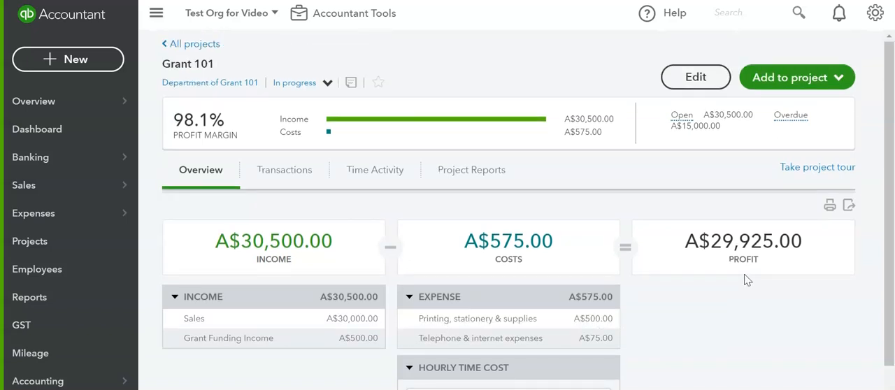
{"action": "scroll", "coordinate": [746, 279], "scroll_direction": "down", "scroll_amount": 1}
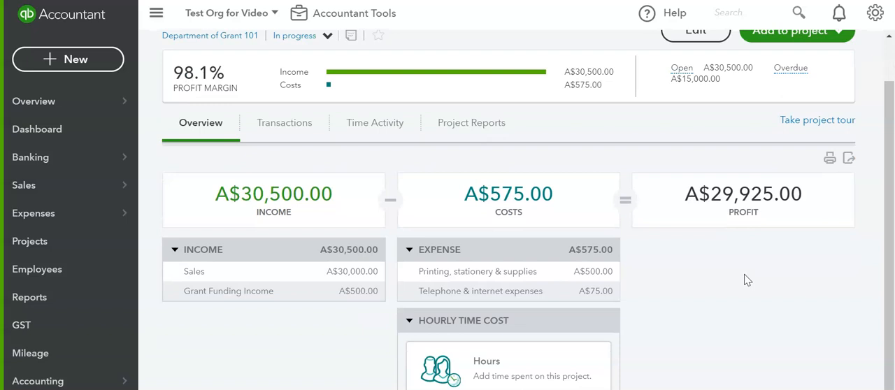
{"action": "scroll", "coordinate": [747, 280], "scroll_direction": "up", "scroll_amount": 1}
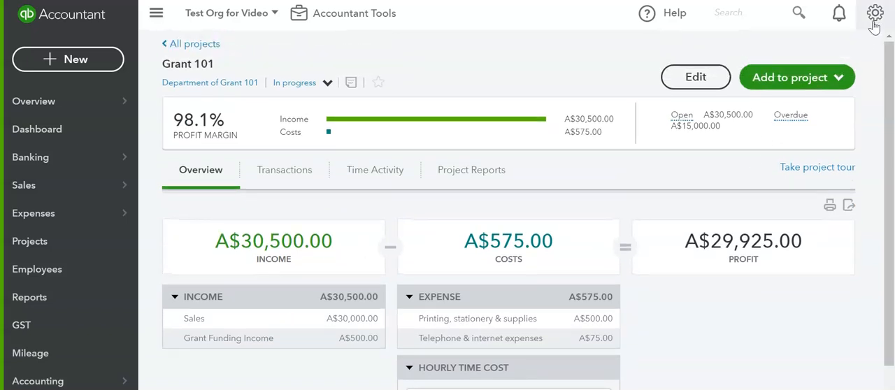
- Examine the billable expense, markup and income tracking options in the company's bills and expenses settings and close them unchanged
{"action": "left_click", "coordinate": [874, 14]}
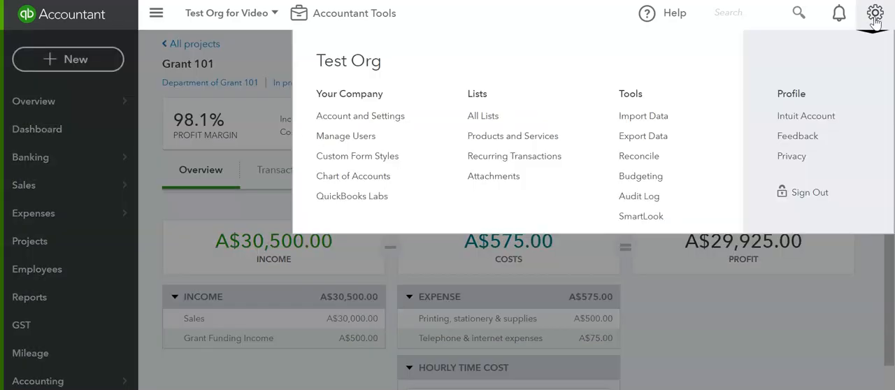
{"action": "left_click", "coordinate": [325, 119]}
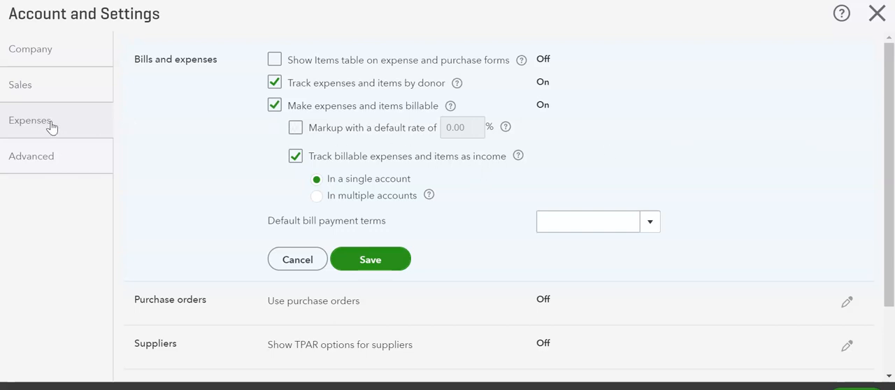
{"action": "left_click", "coordinate": [879, 15]}
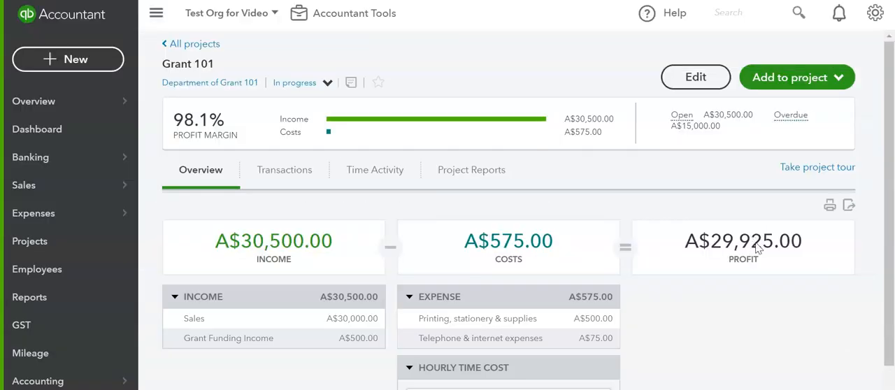
- Enable the default markup rate for billable expenses in the company's bills and expenses settings and open the rate for editing
{"action": "left_click", "coordinate": [875, 12]}
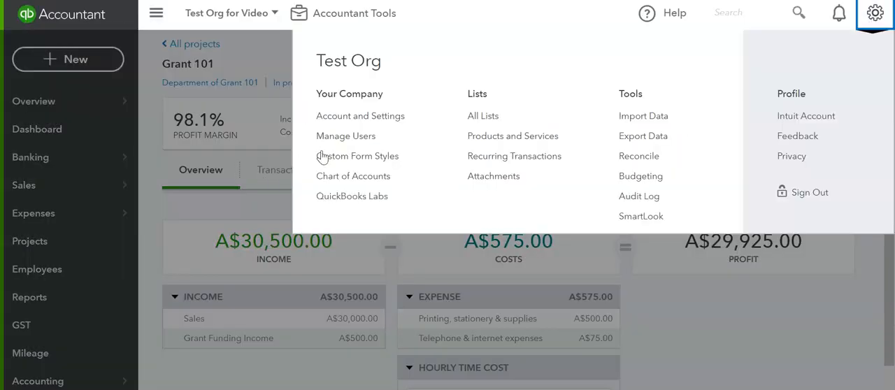
{"action": "left_click", "coordinate": [364, 119]}
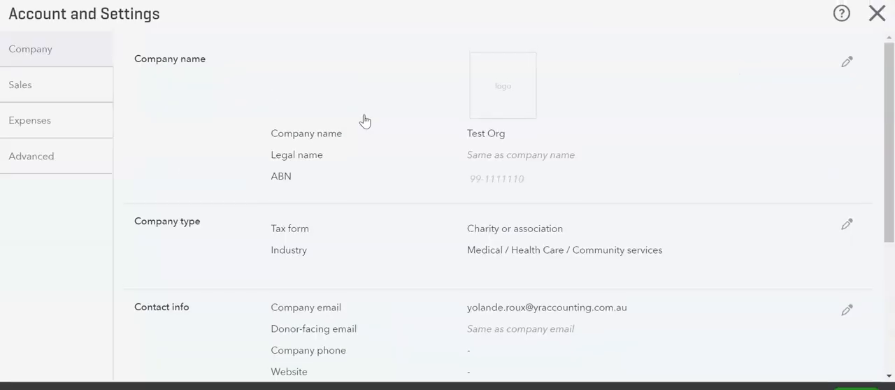
{"action": "left_click", "coordinate": [46, 123]}
{"action": "left_click", "coordinate": [524, 244]}
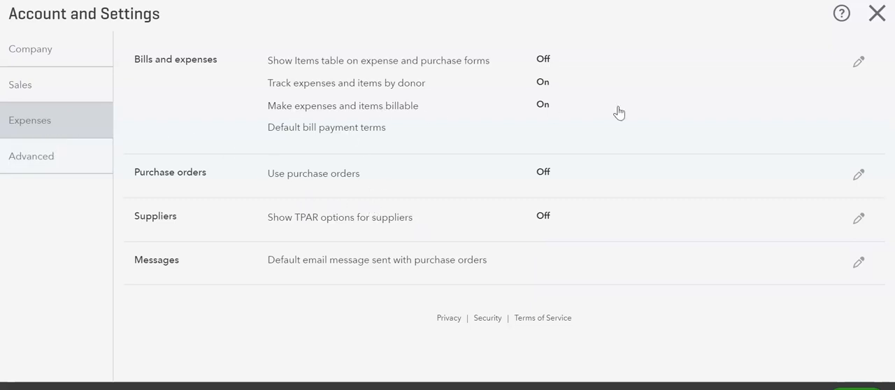
{"action": "left_click", "coordinate": [854, 63]}
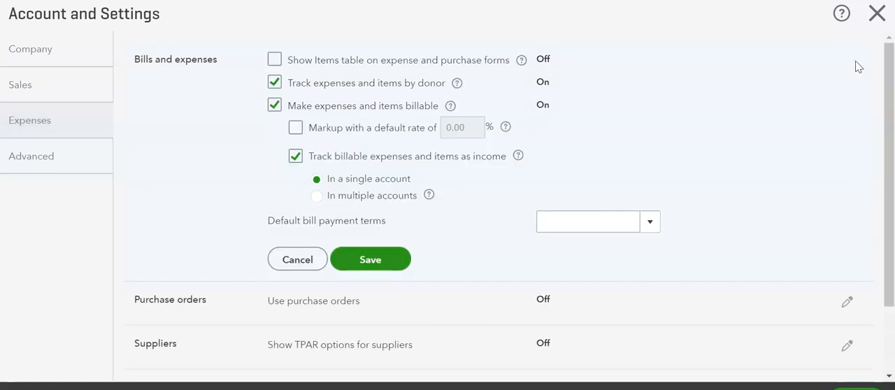
{"action": "left_click", "coordinate": [295, 128]}
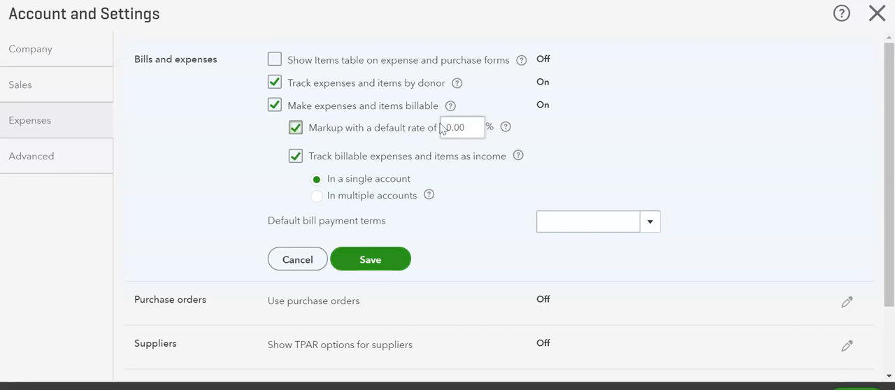
{"action": "left_click_drag", "start_coordinate": [475, 127], "coordinate": [446, 127]}
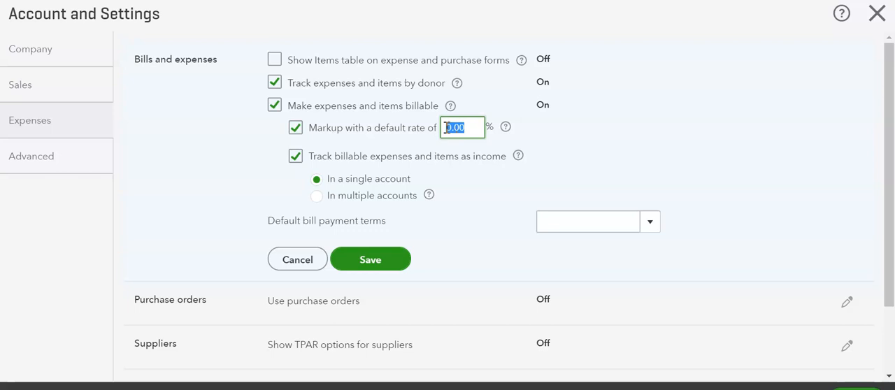